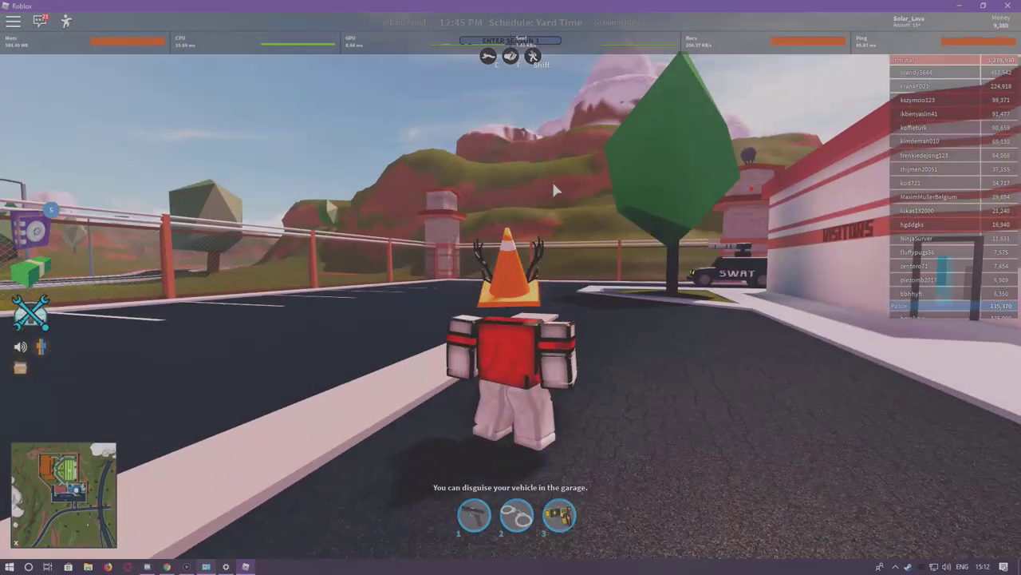
- Run the character past the visitors building to the tree island near the SWAT vehicle
key(w)
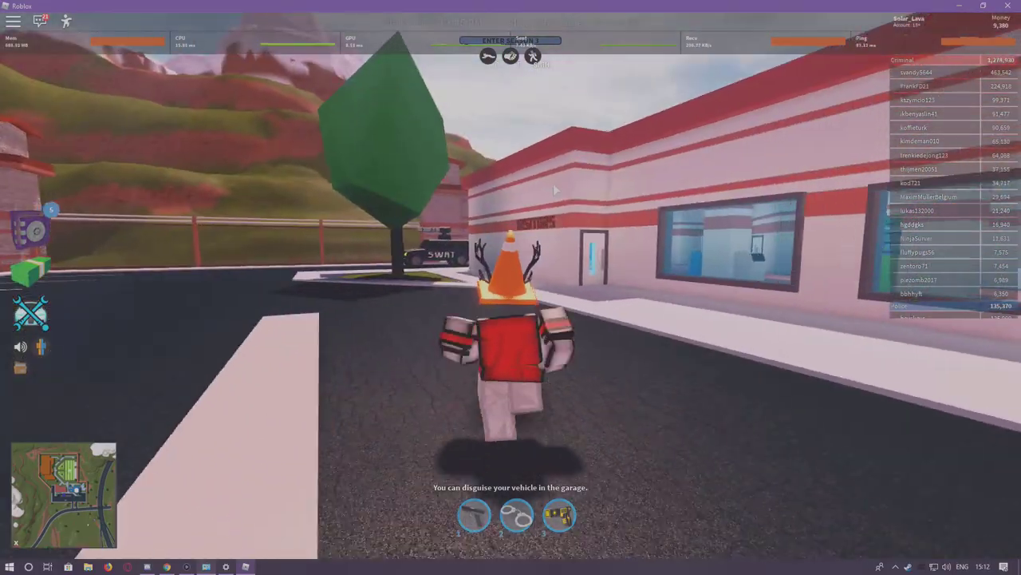
key(w)
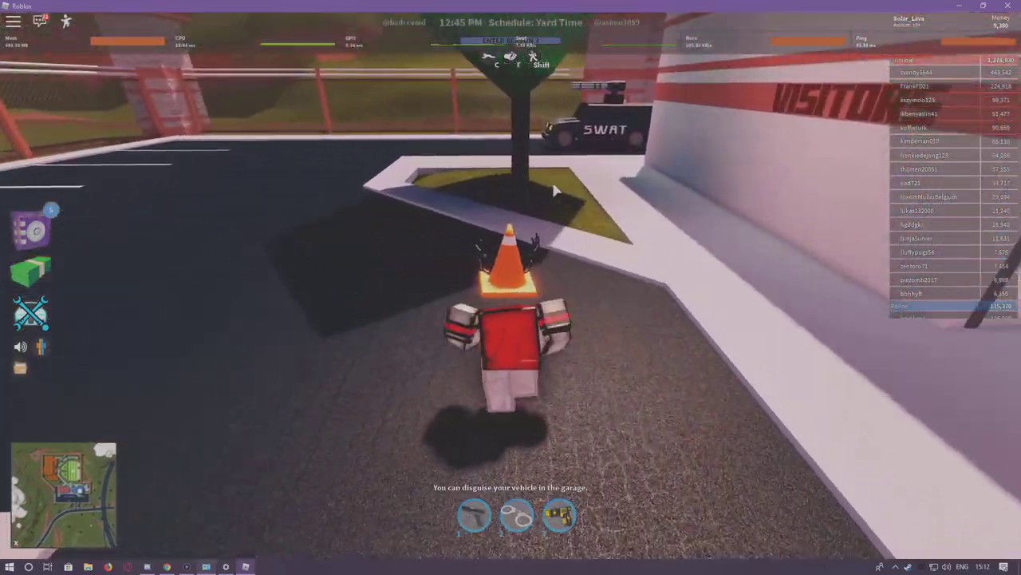
key(w)
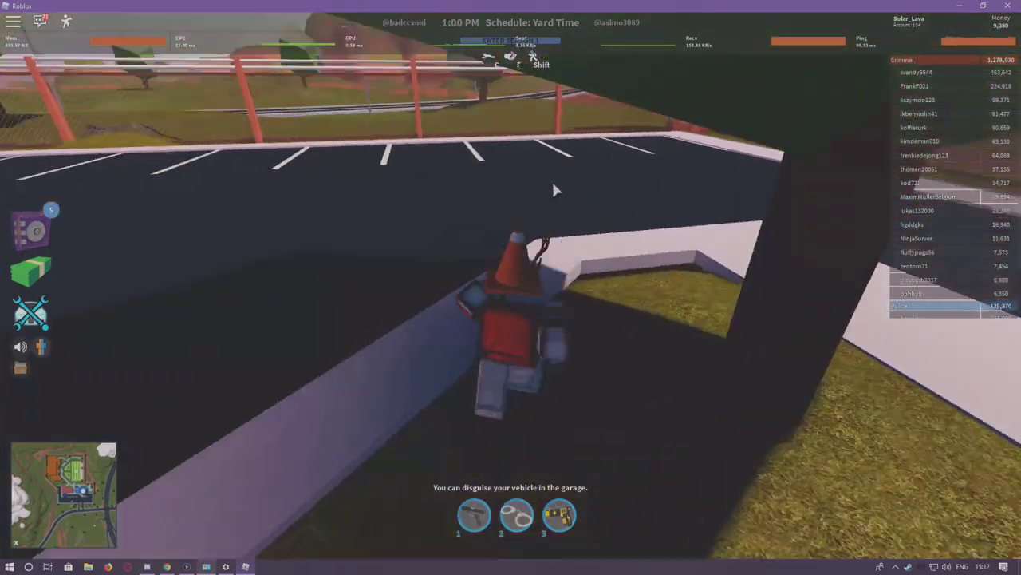
- Turn back from the tree and run the character along the road's pale divider to the police station entrance
key(w)
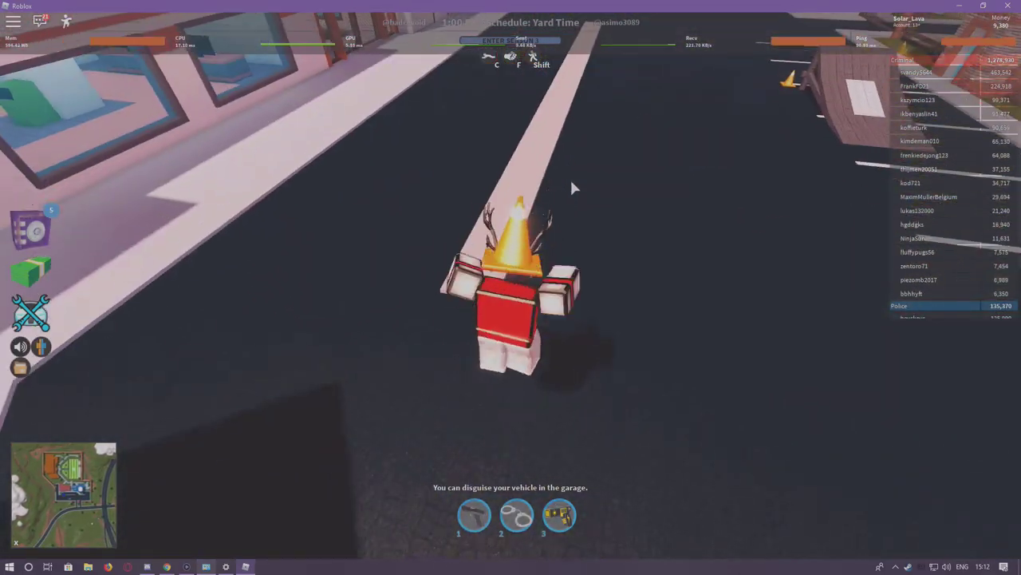
key(w)
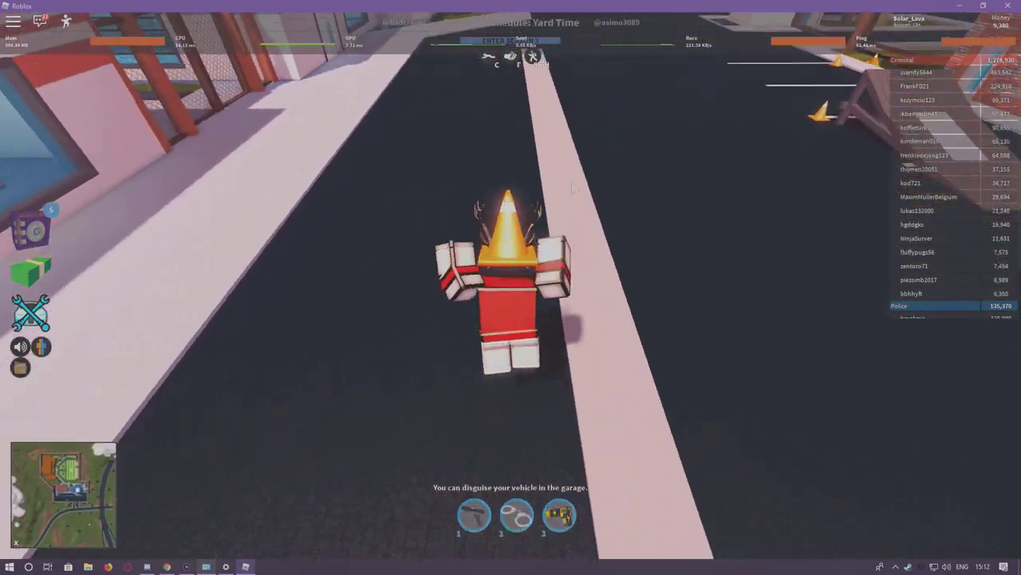
key(w)
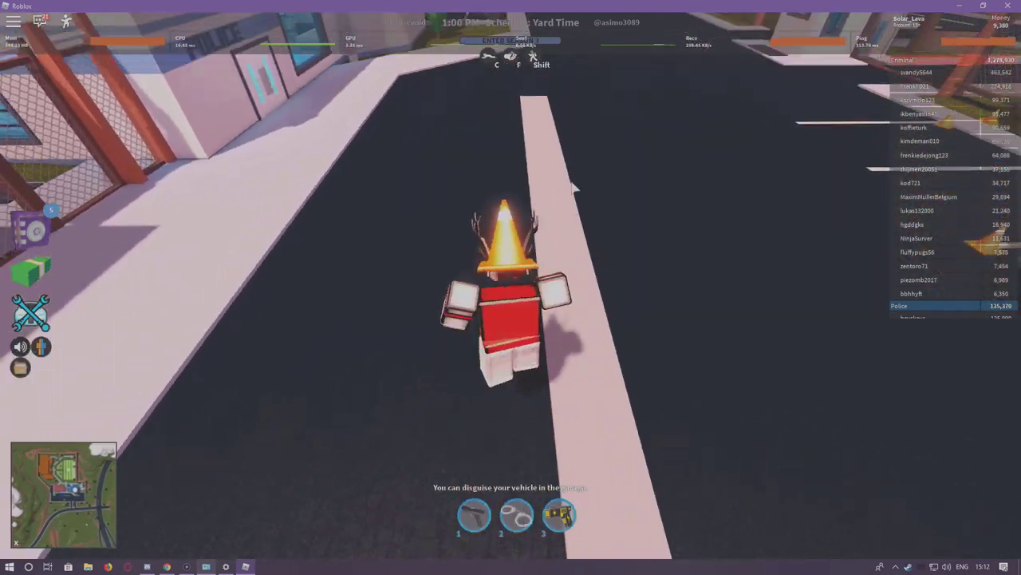
key(w)
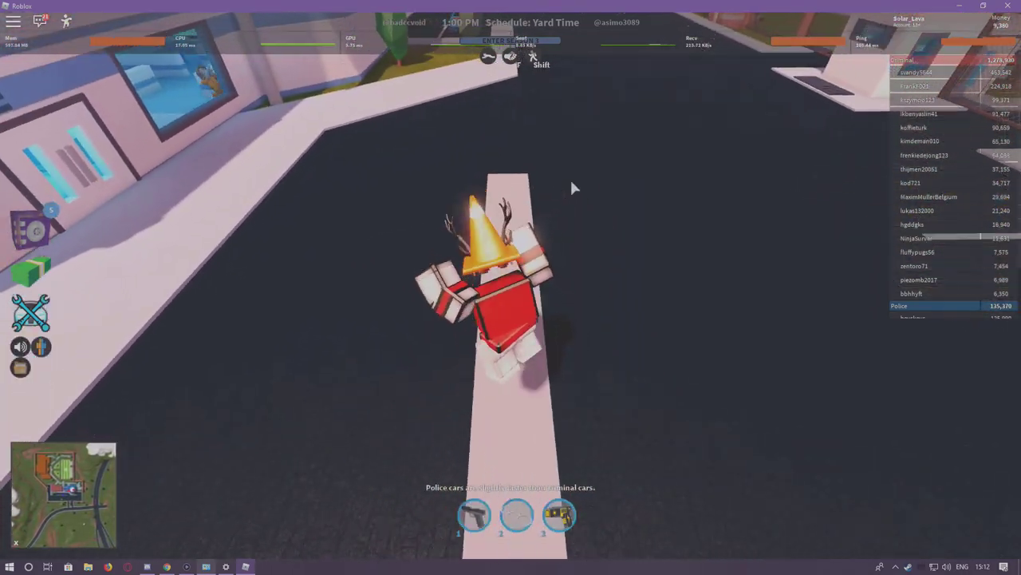
- Turn around at the police station and run along the road divider back to its end near the tree
key(w)
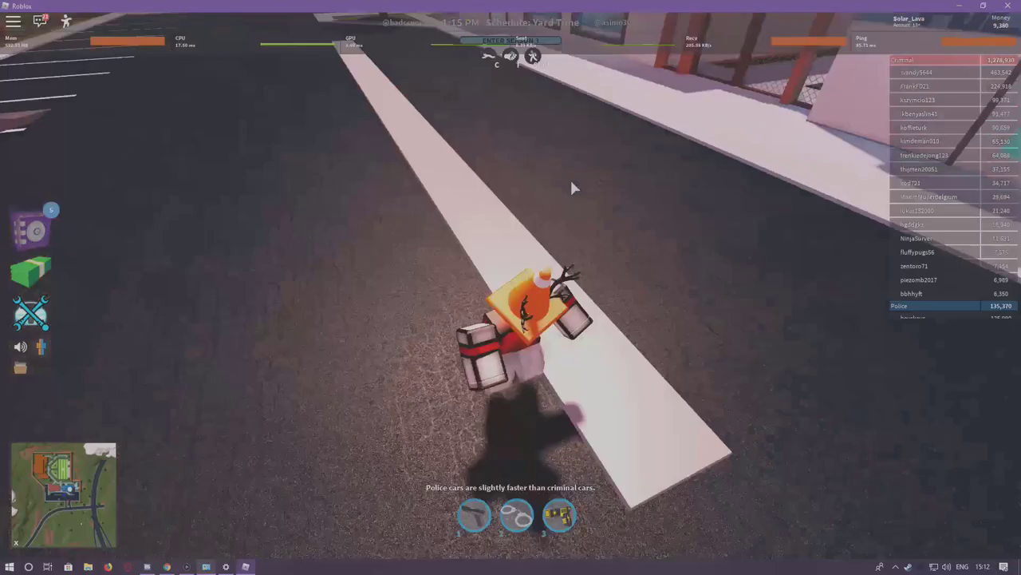
key(w)
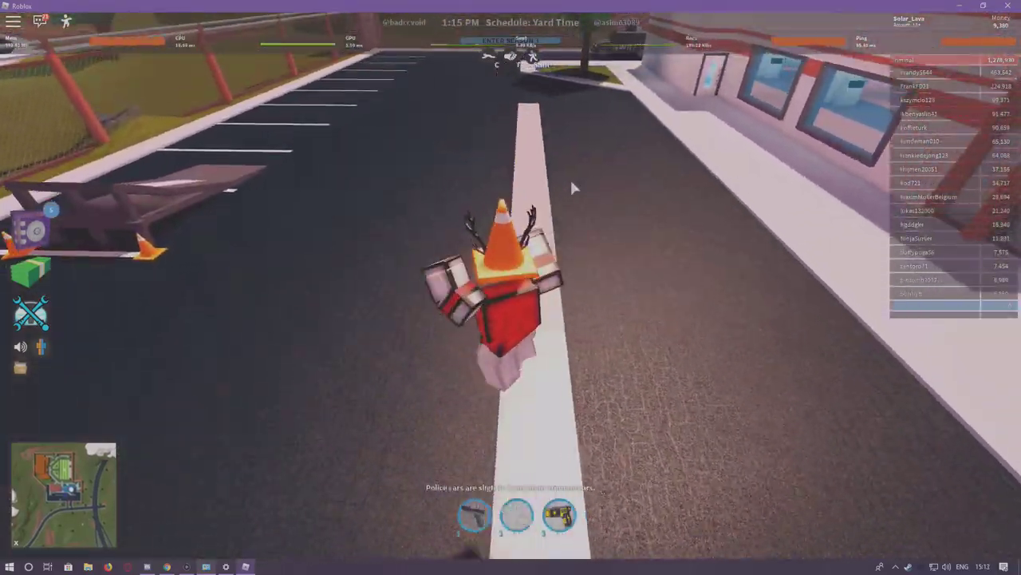
key(d)
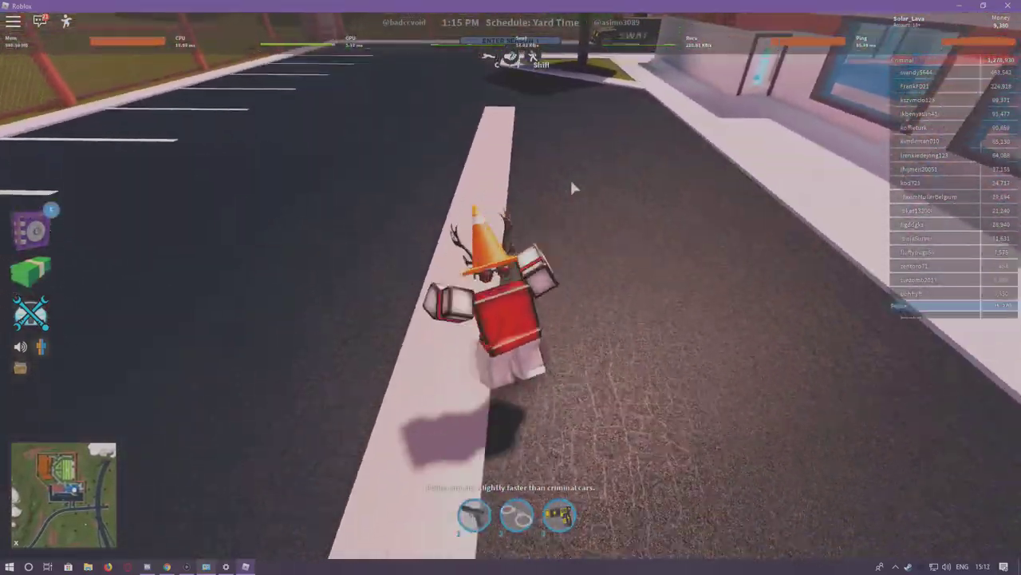
key(a)
key(w)
key(w)
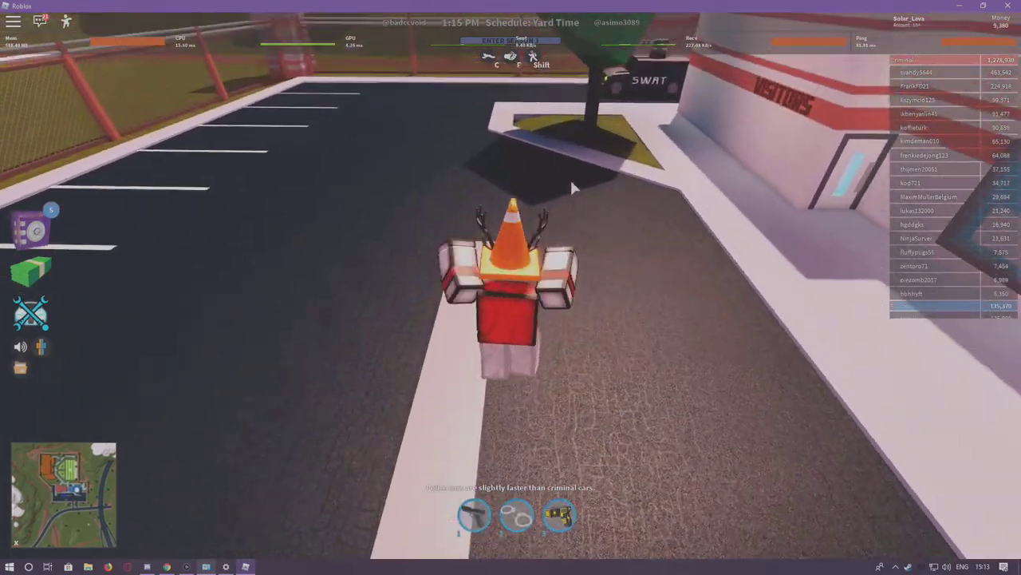
key(w)
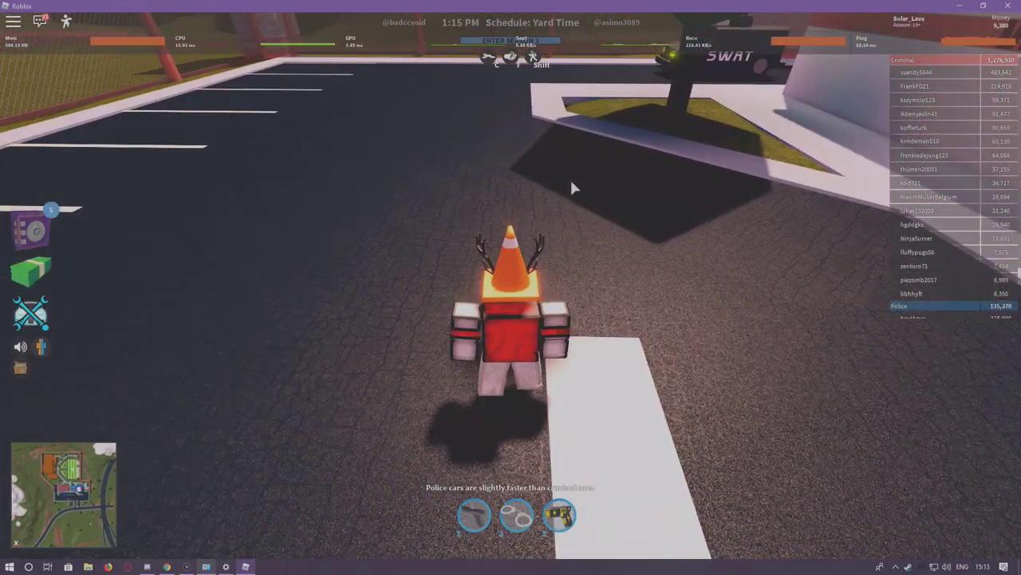
- Swing the view around and walk the character along the divider toward the police station
drag(708, 202, 800, 94)
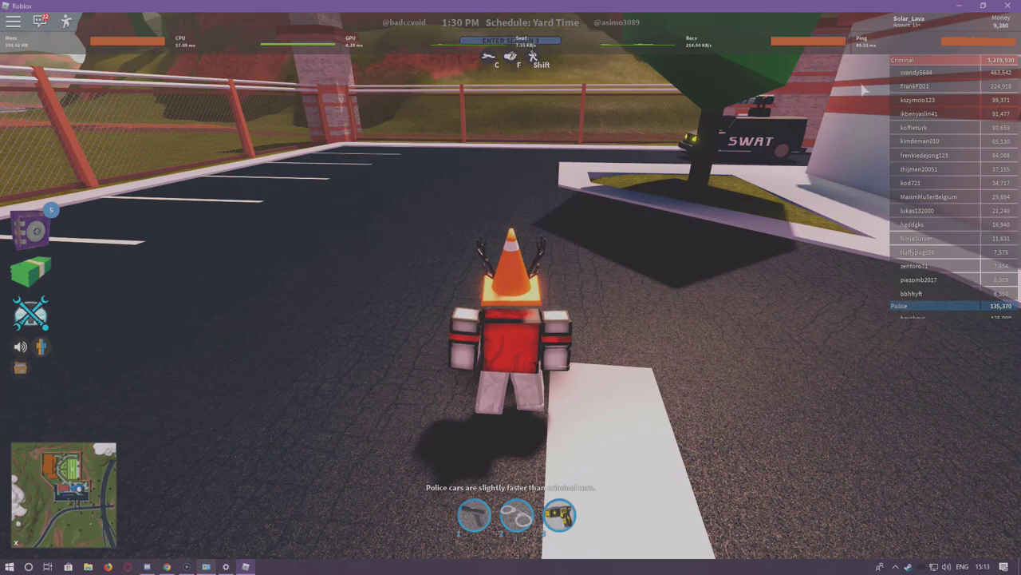
right_click(810, 107)
key(w)
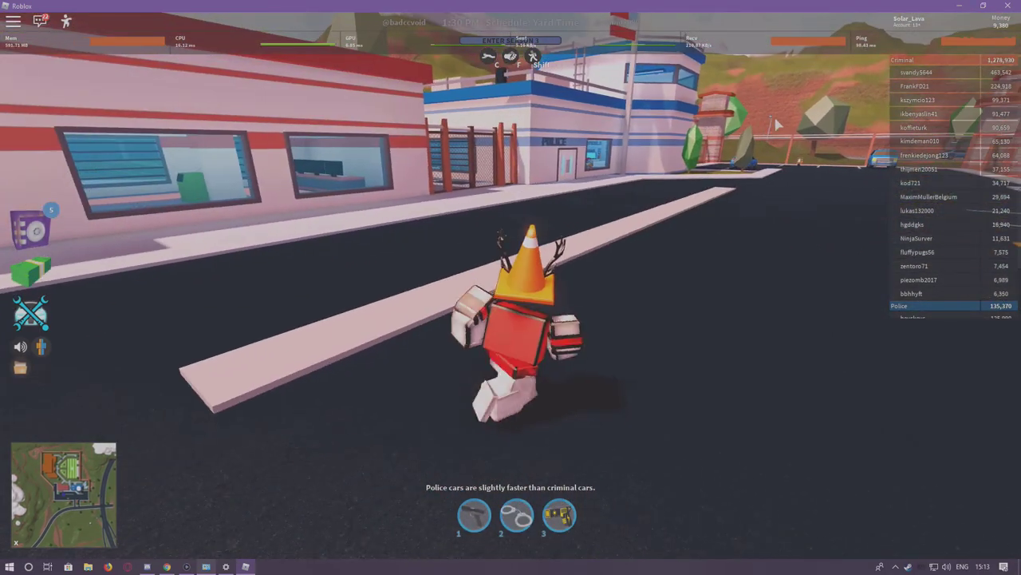
key(w)
key(d)
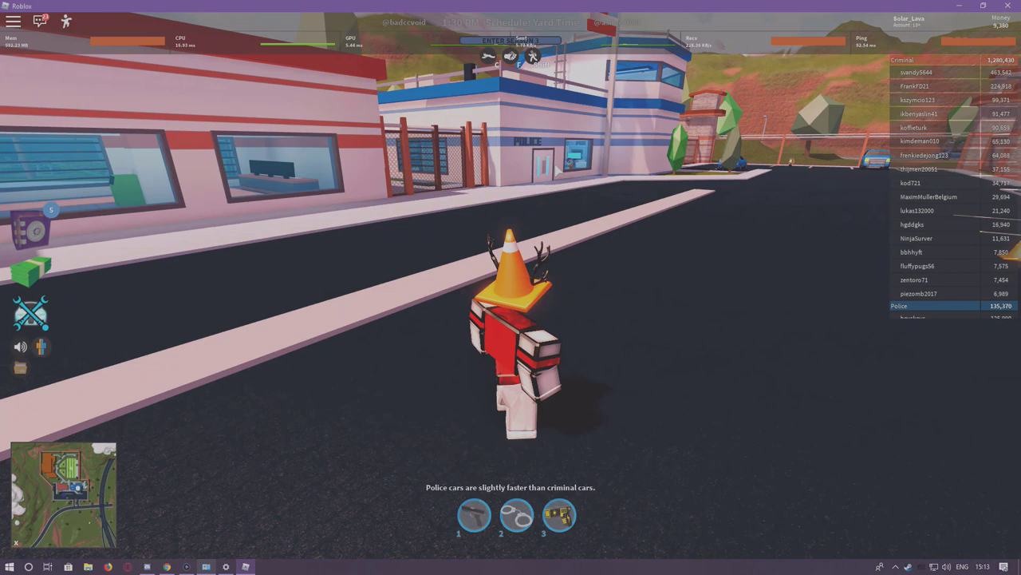
- Hide the performance stats overlay and show it again
key(ctrl+F7)
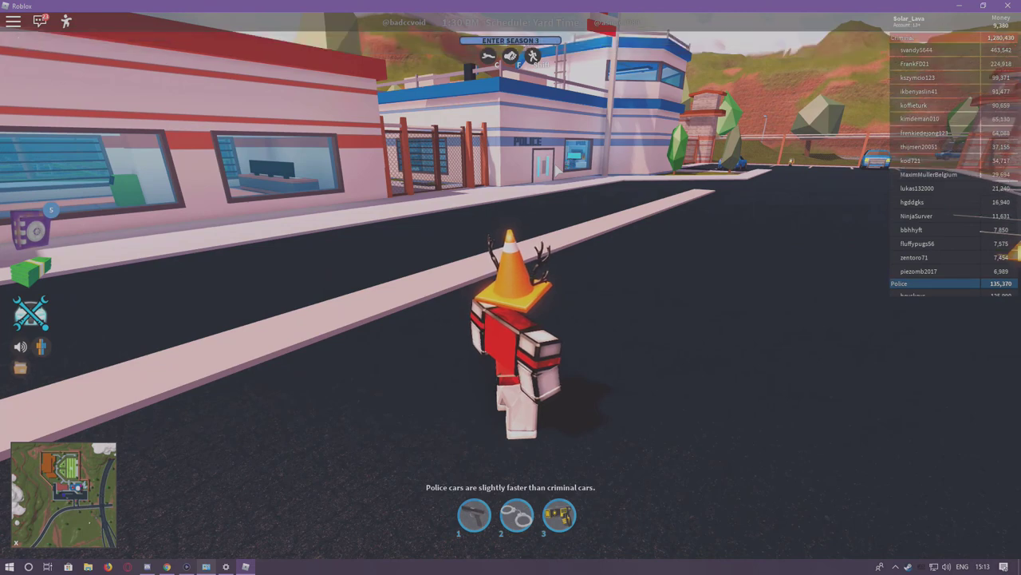
key(ctrl+shift+F7)
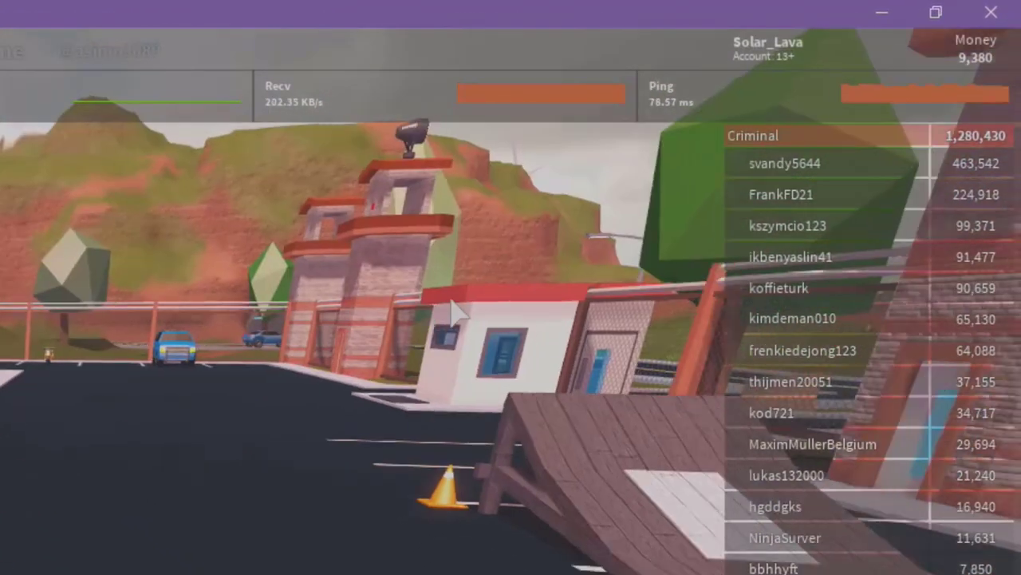
- Run the character across the road and up the wooden ramp in the parking lot
key(w)
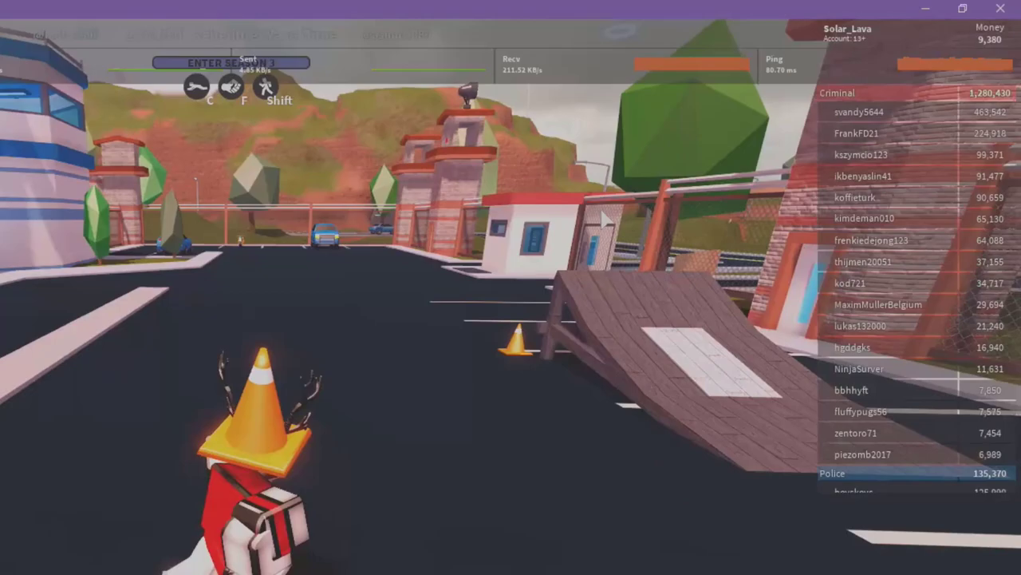
key(d)
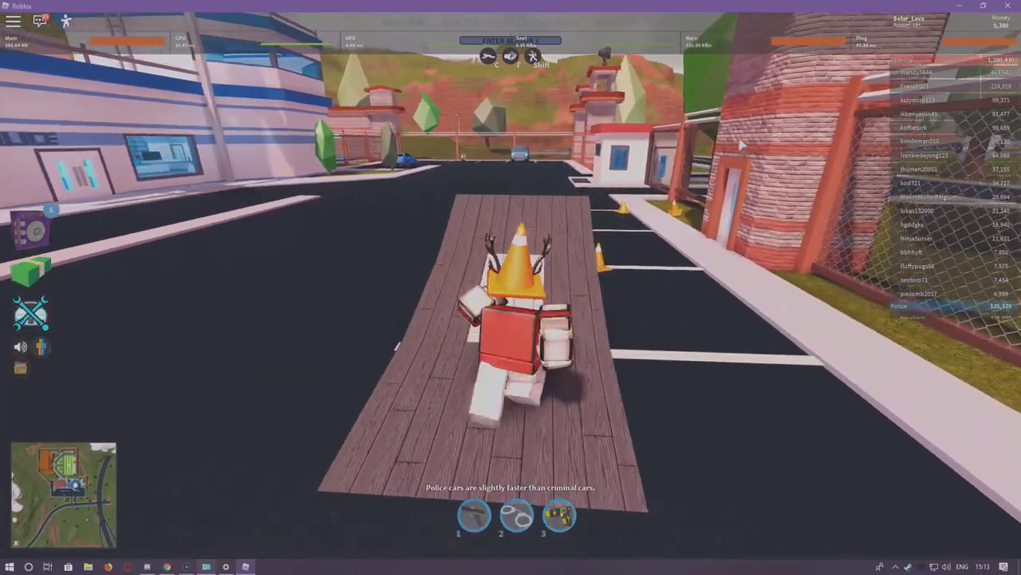
key(w)
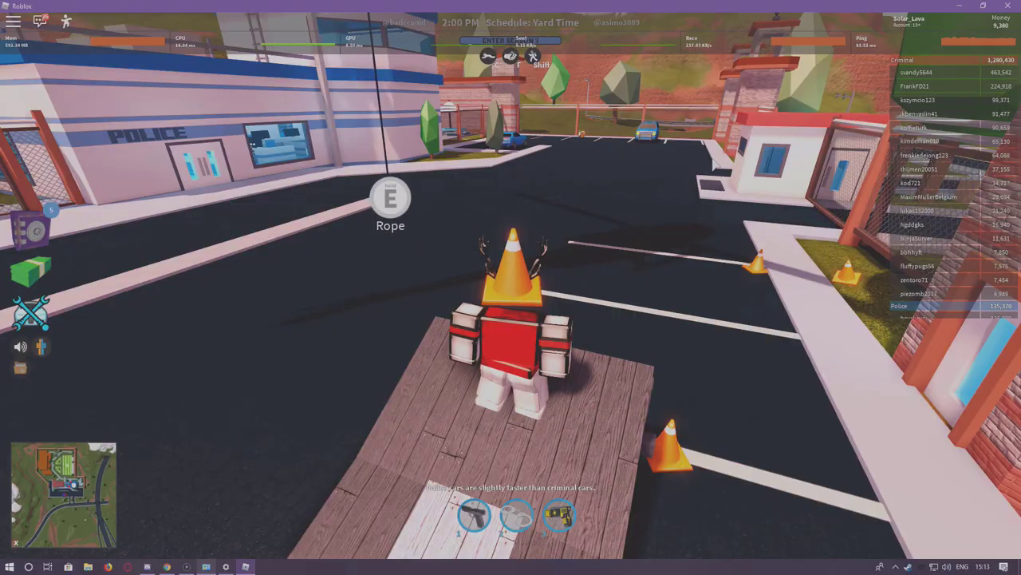
- Turn around on the ramp and run along the marked parking spaces to the lot's far fenced corner
right_click(713, 164)
key(w)
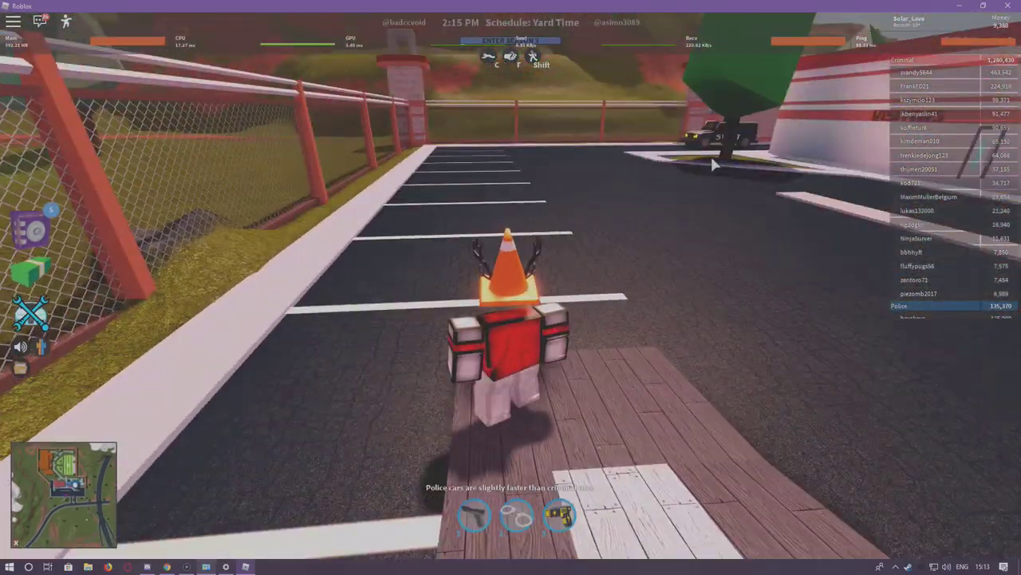
key(w)
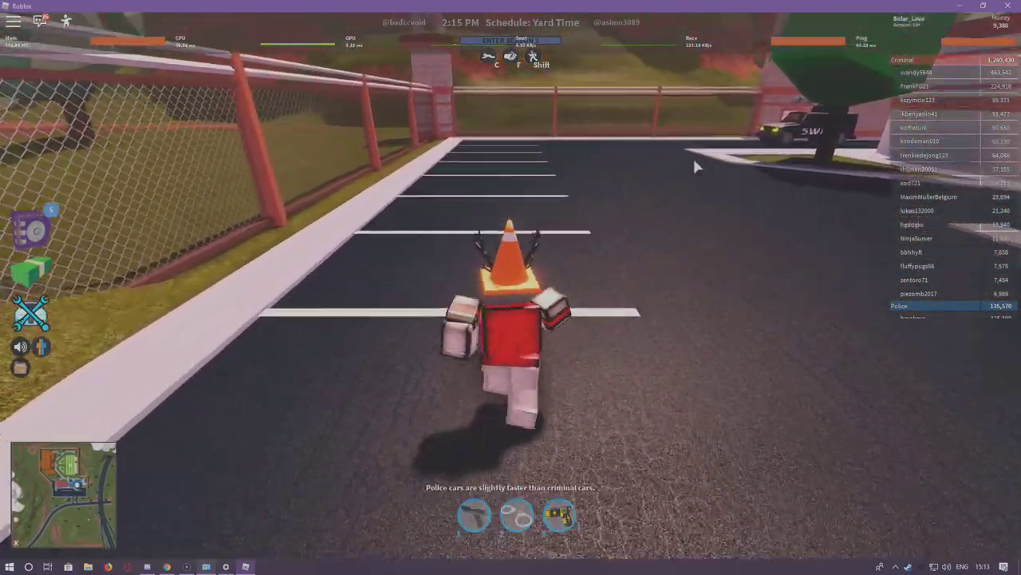
key(w)
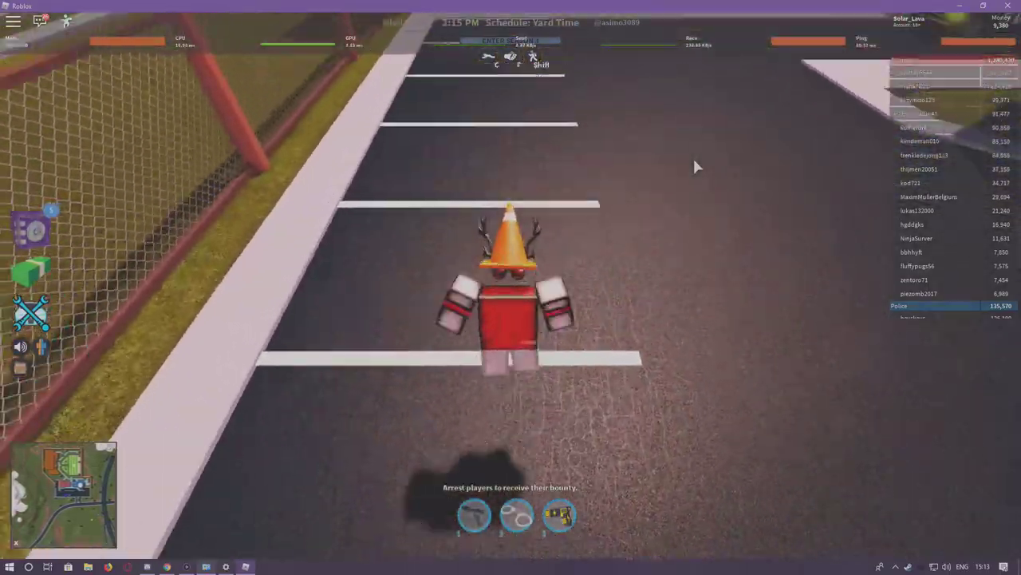
key(w)
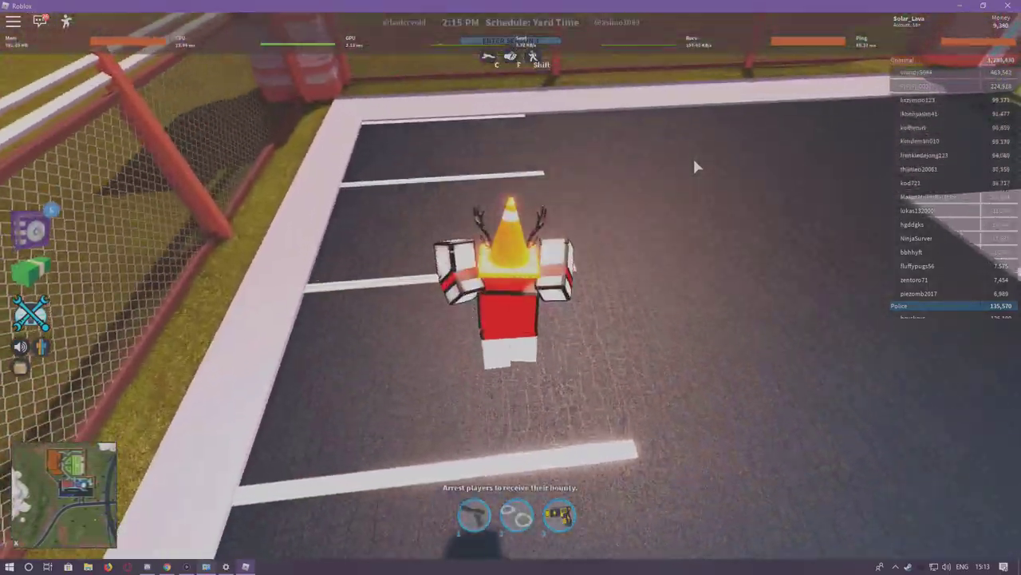
key(w)
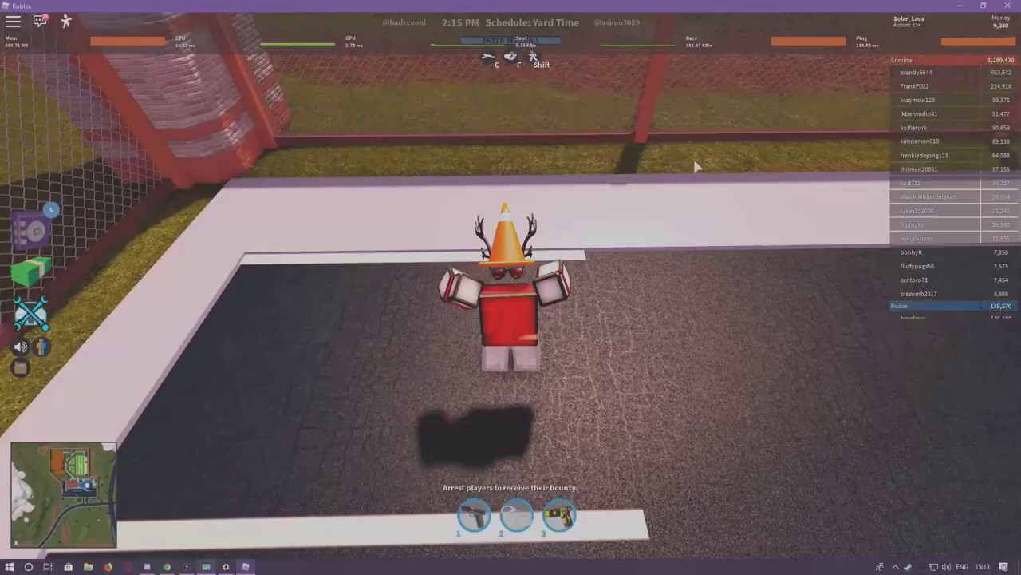
- Turn back at the fence, run along the parking spaces and over the wooden ramp, and jump off toward the gate booth
key(Left)
key(w)
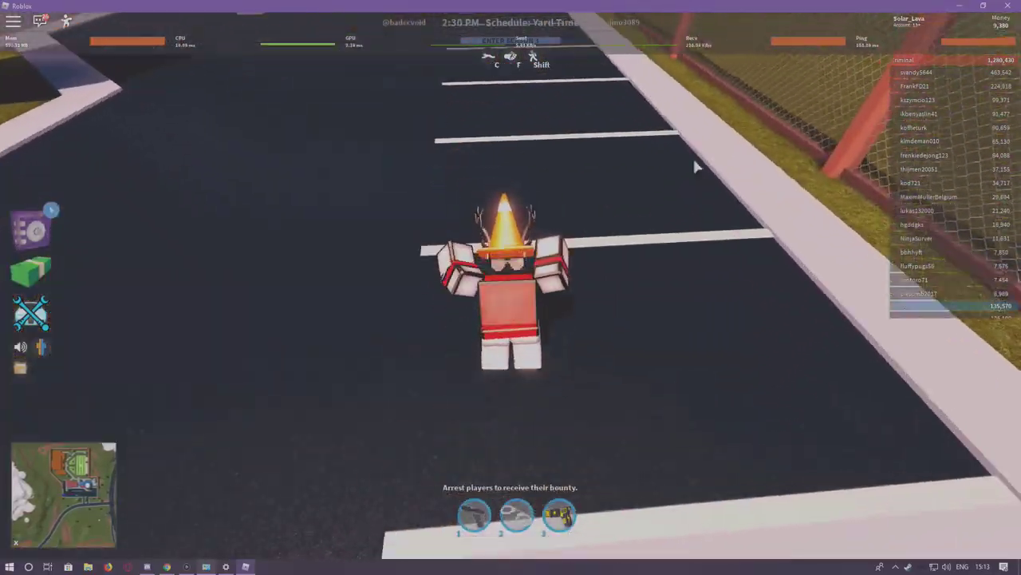
key(w)
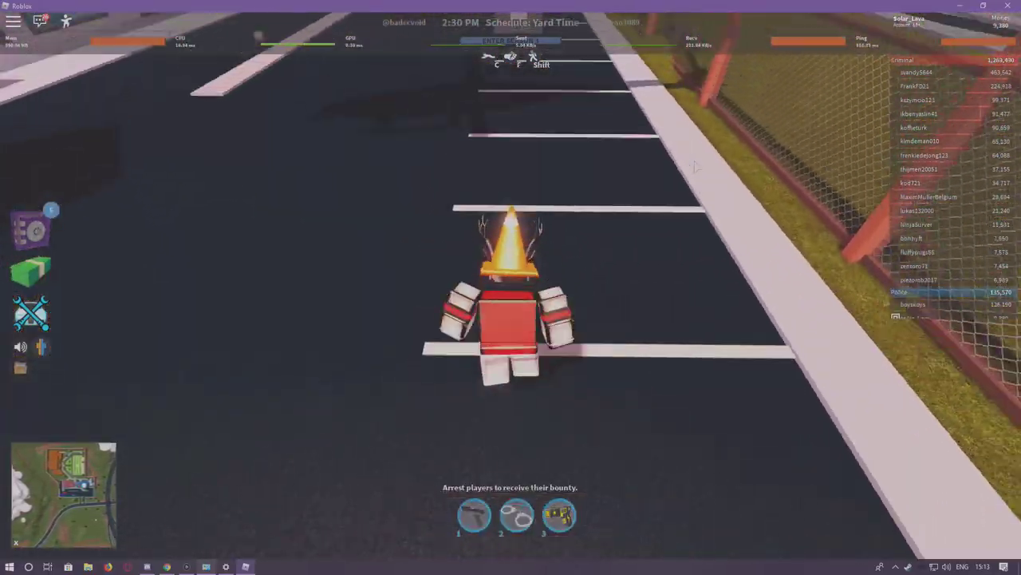
key(w)
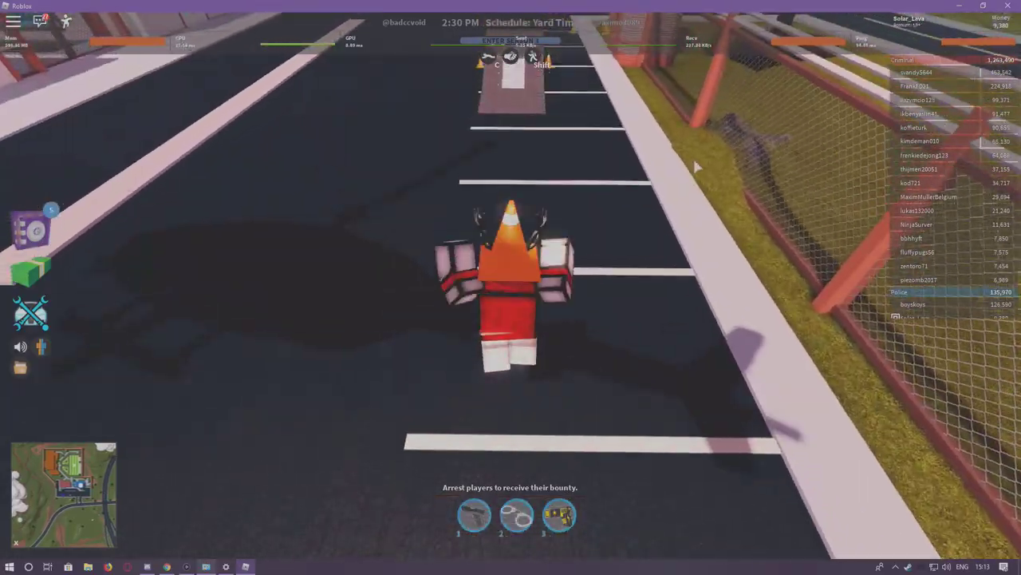
key(w)
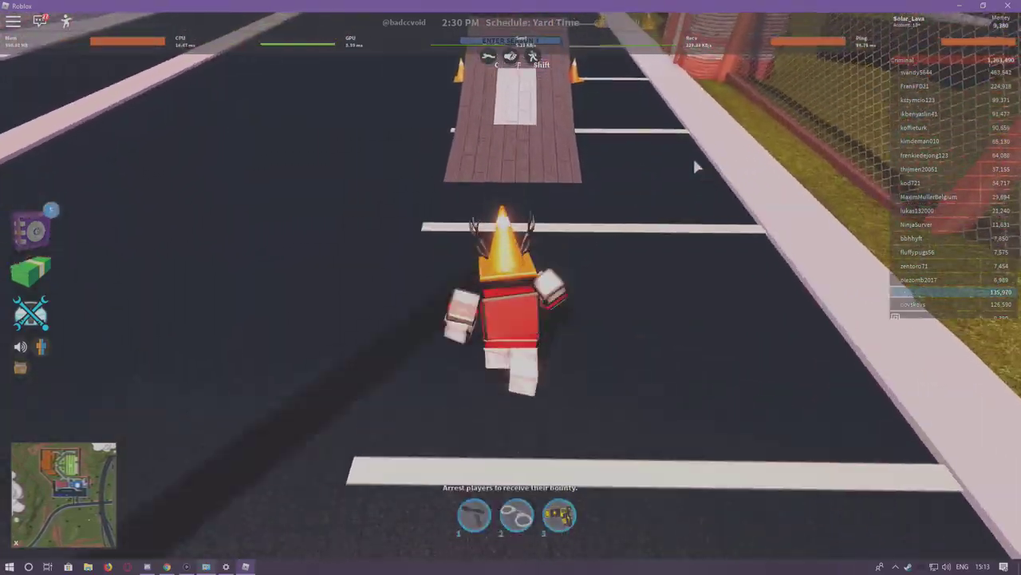
key(w)
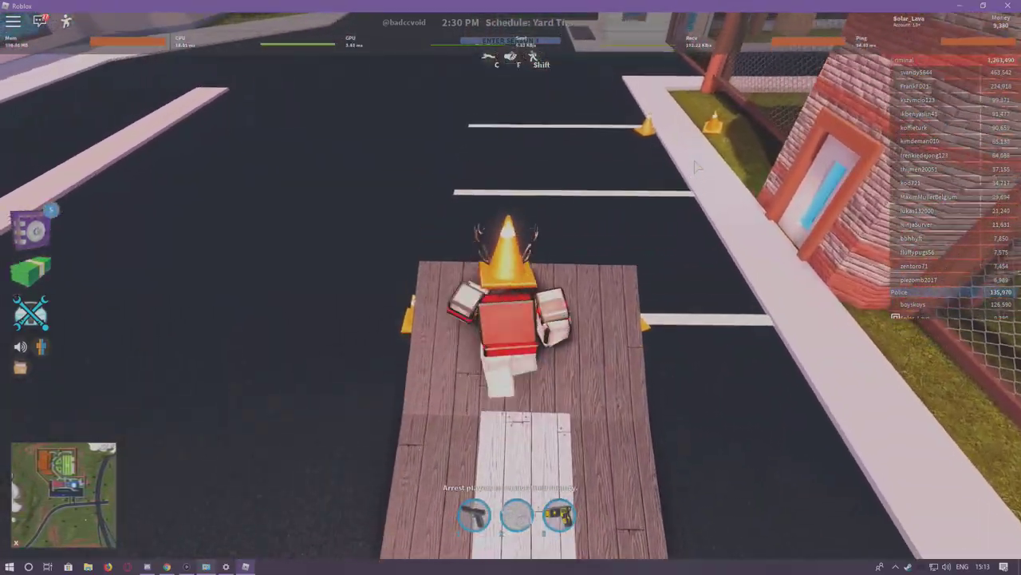
key(w)
key(space)
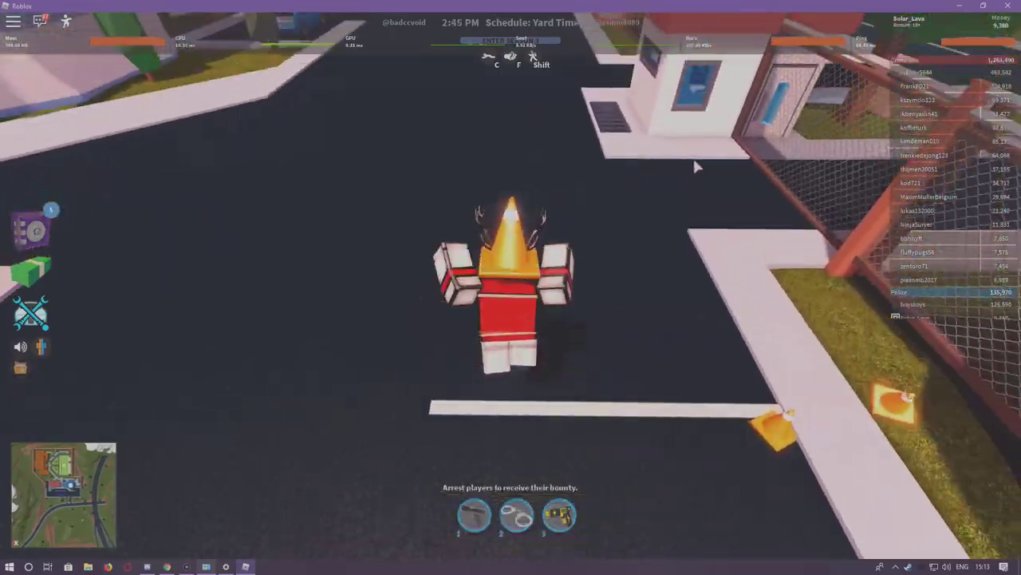
- Turn around near the gate booth and run and jump back over the wooden ramp along the parking spaces
right_click(695, 166)
key(s)
key(w)
key(space)
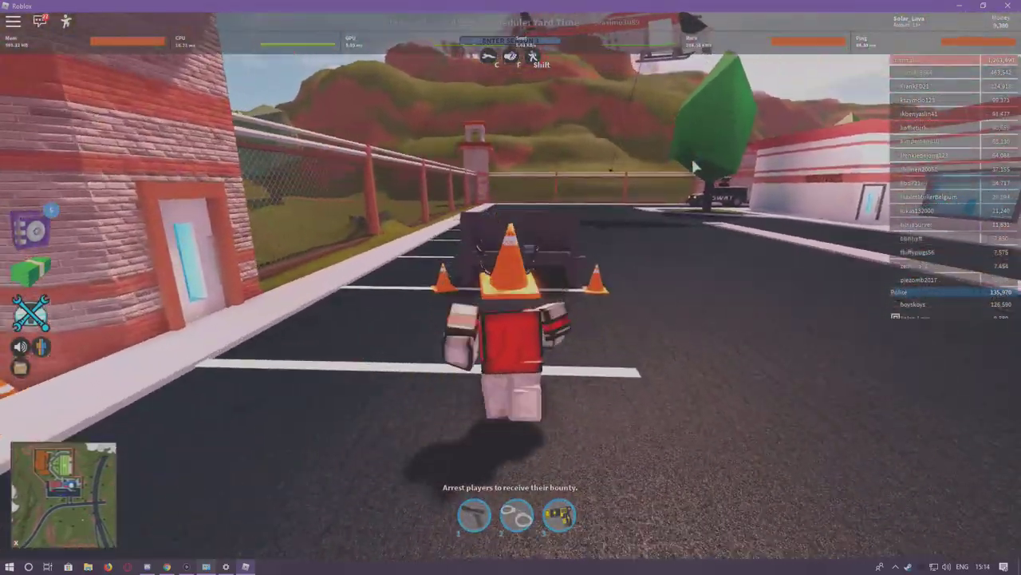
key(space)
key(w)
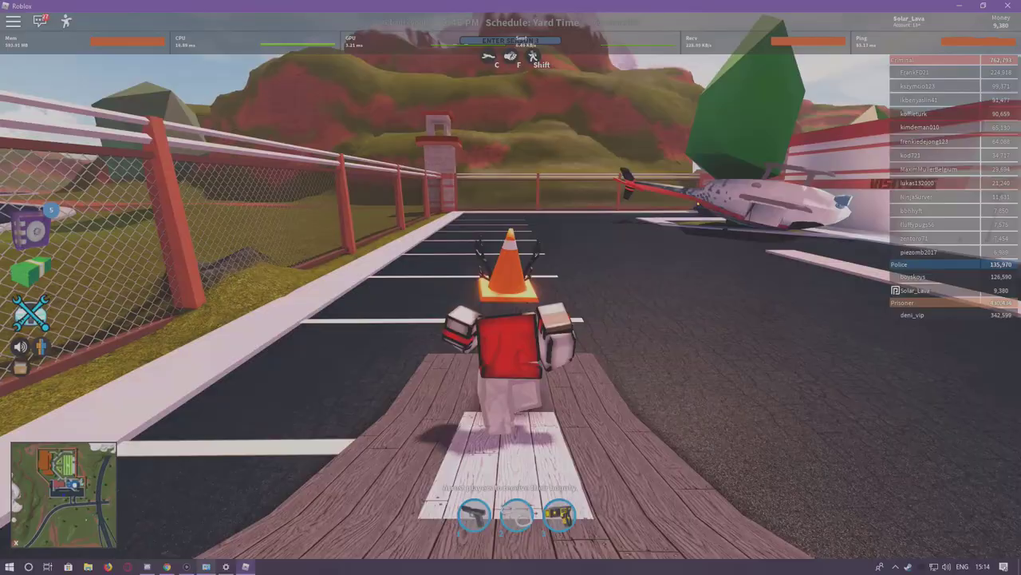
key(w)
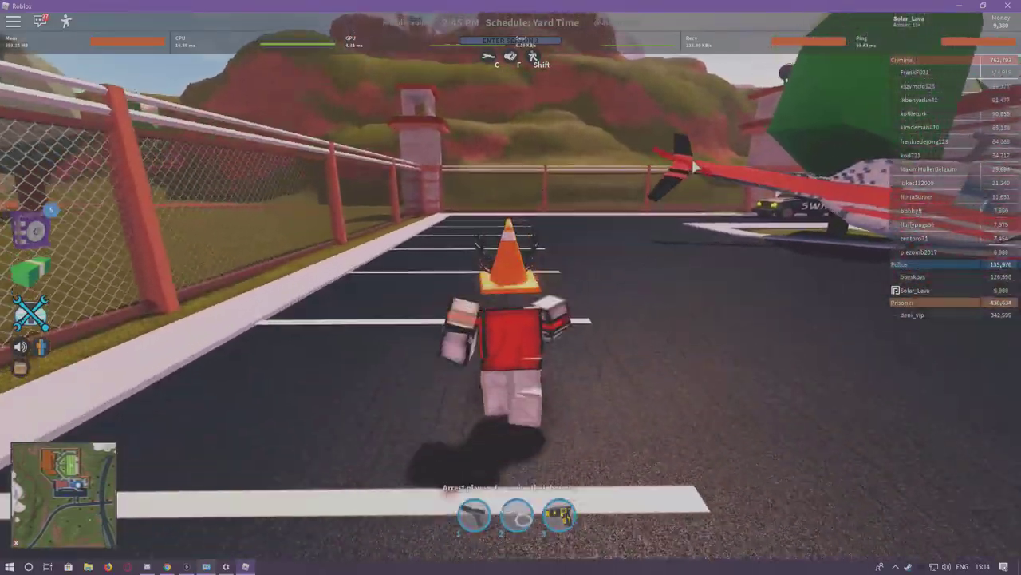
key(w)
key(space)
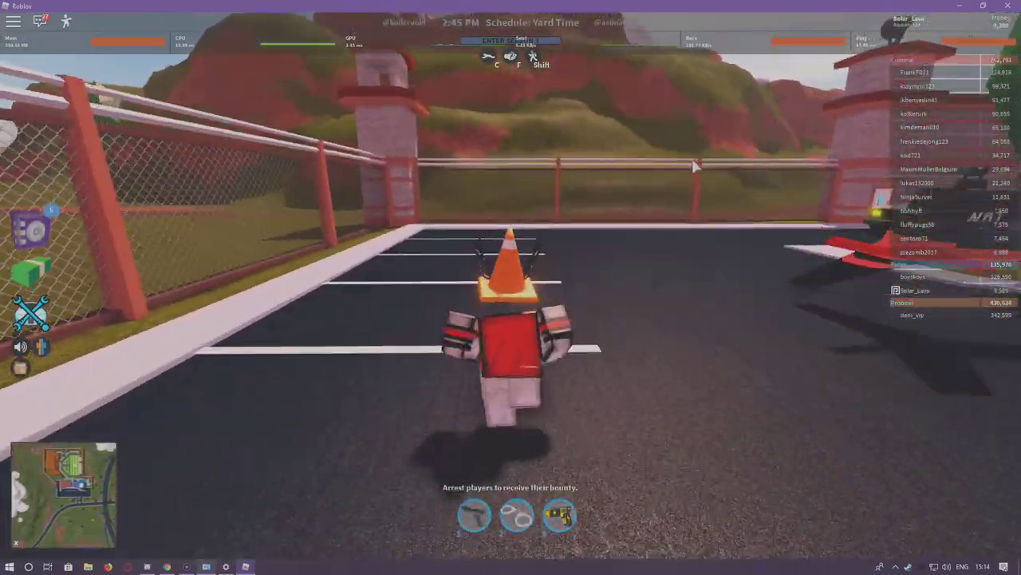
- Run and jump along the parking spaces to the fence at the lot's end, and turn around toward the road
key(space)
key(w)
key(space)
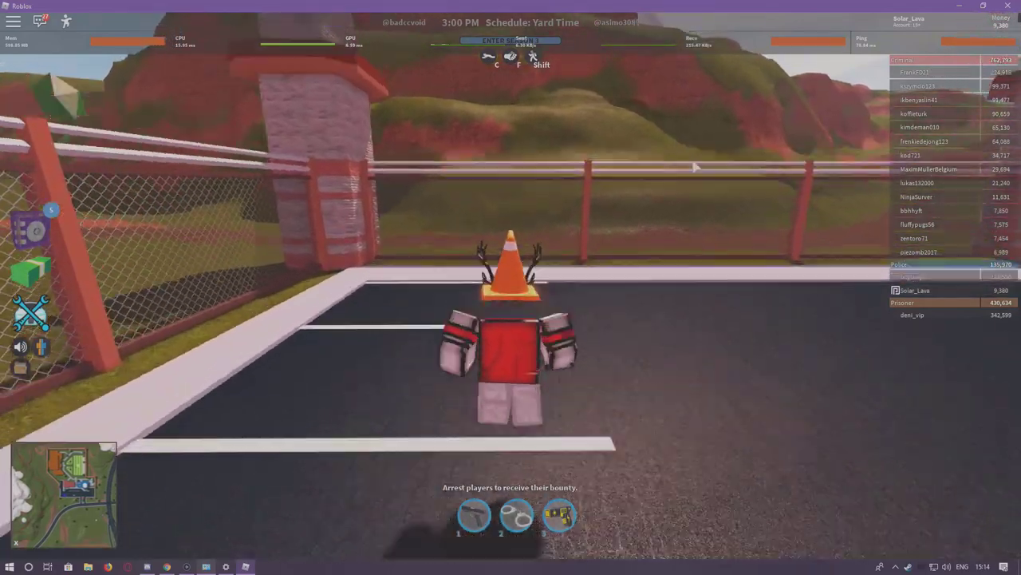
key(space)
key(w)
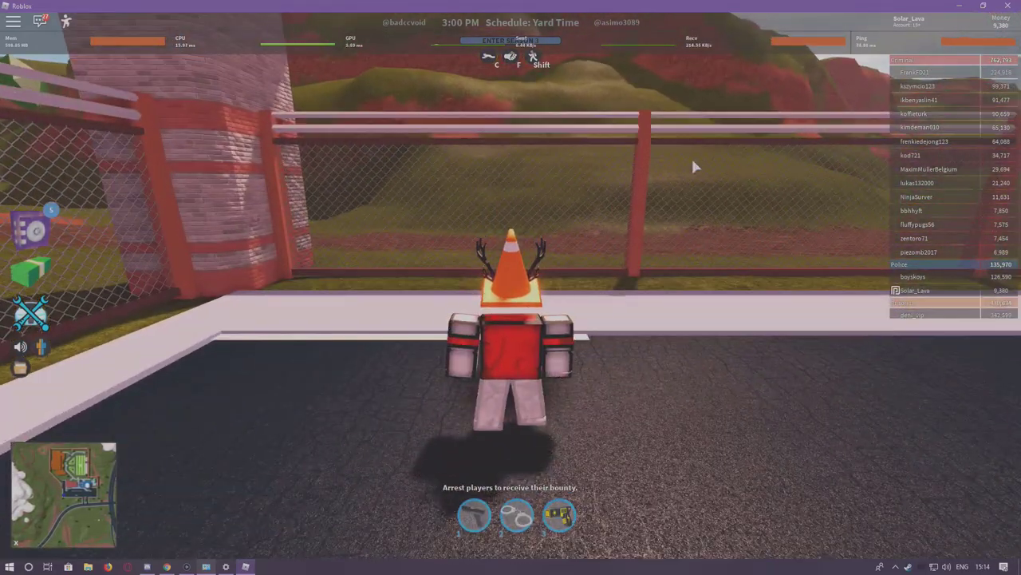
key(d)
right_click(684, 166)
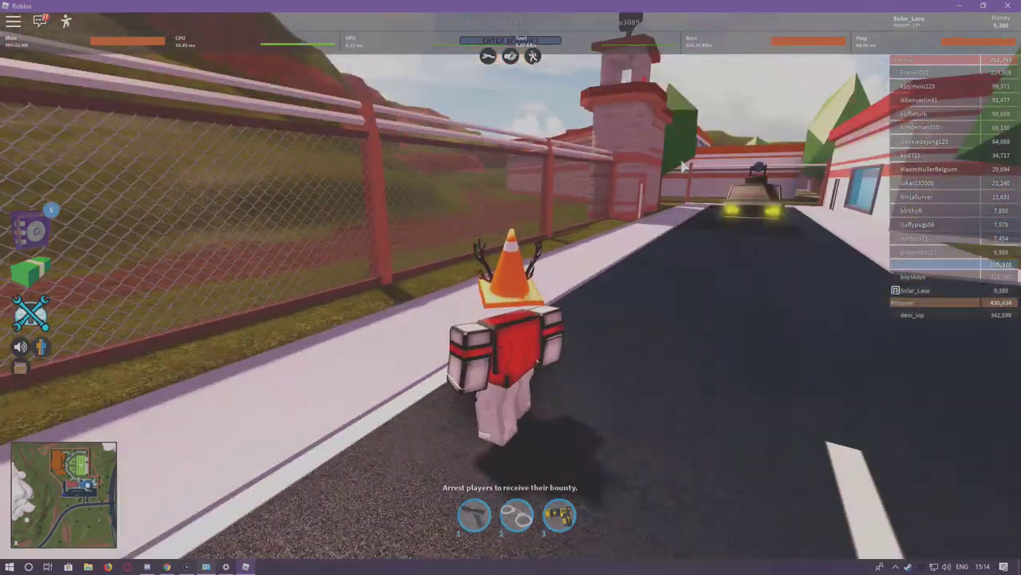
right_click(682, 166)
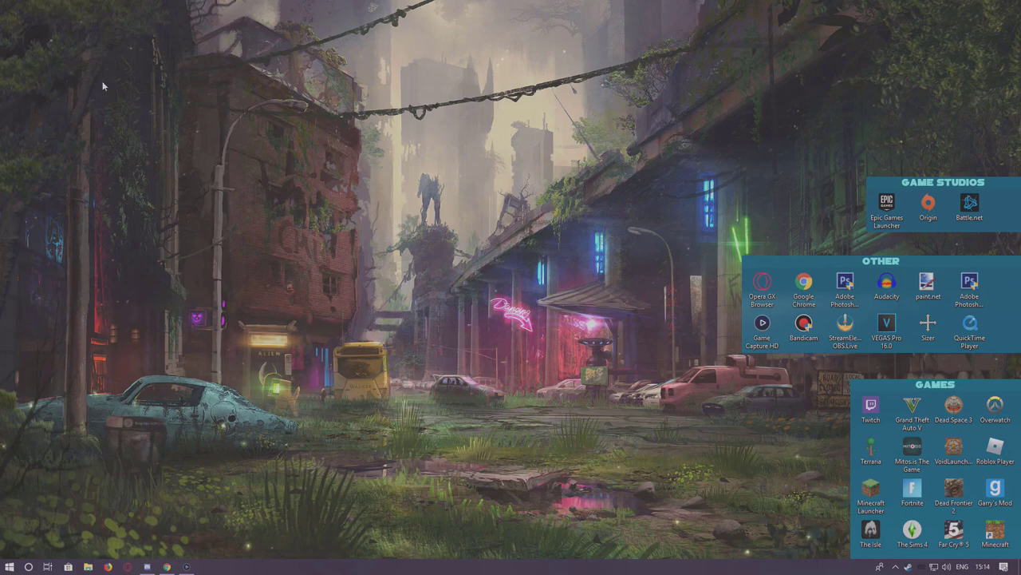
drag(168, 118, 512, 330)
drag(170, 143, 481, 331)
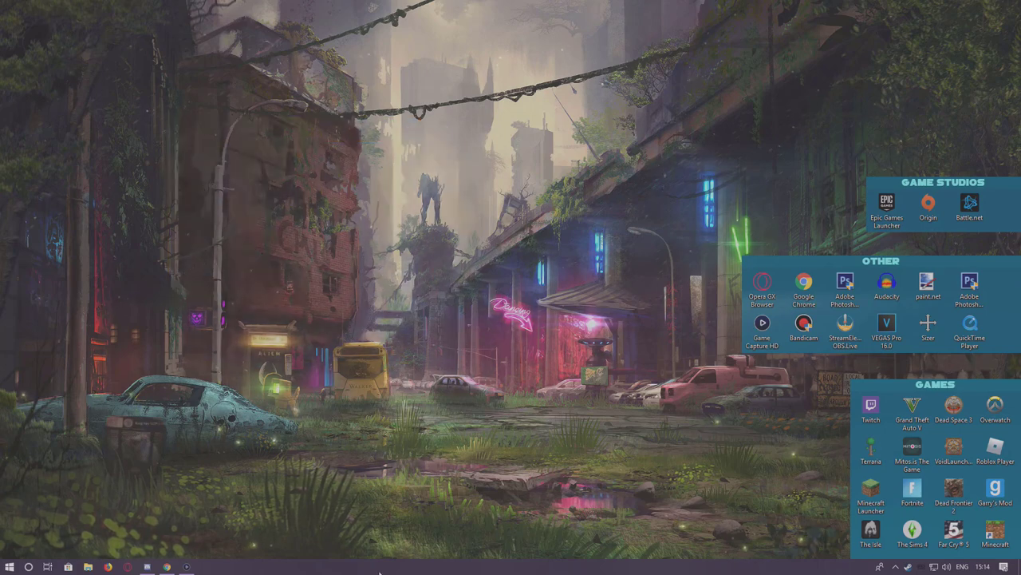
- Search Windows for "con" to launch Control Panel, and open Network and Sharing Center
key(super)
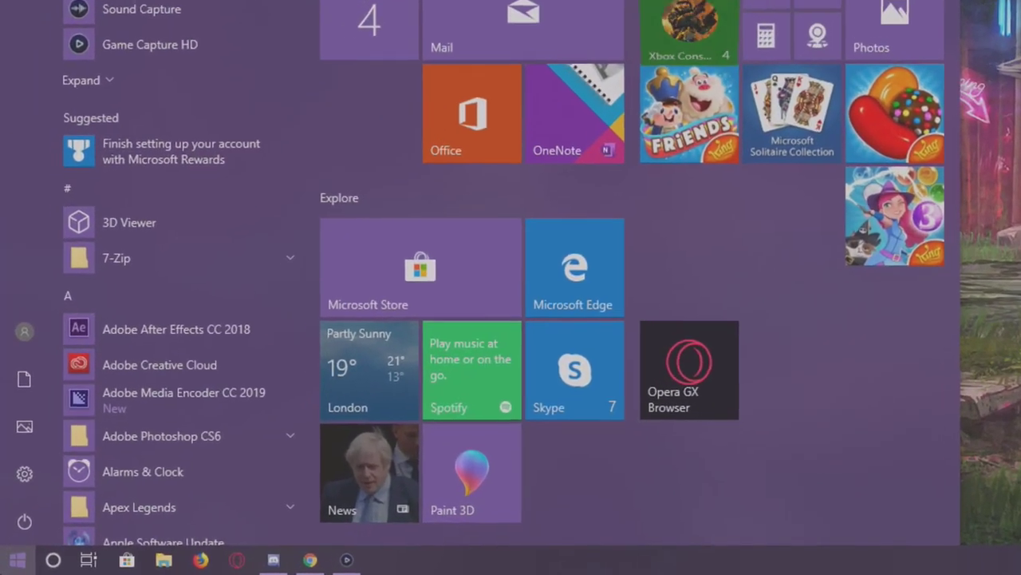
text(con)
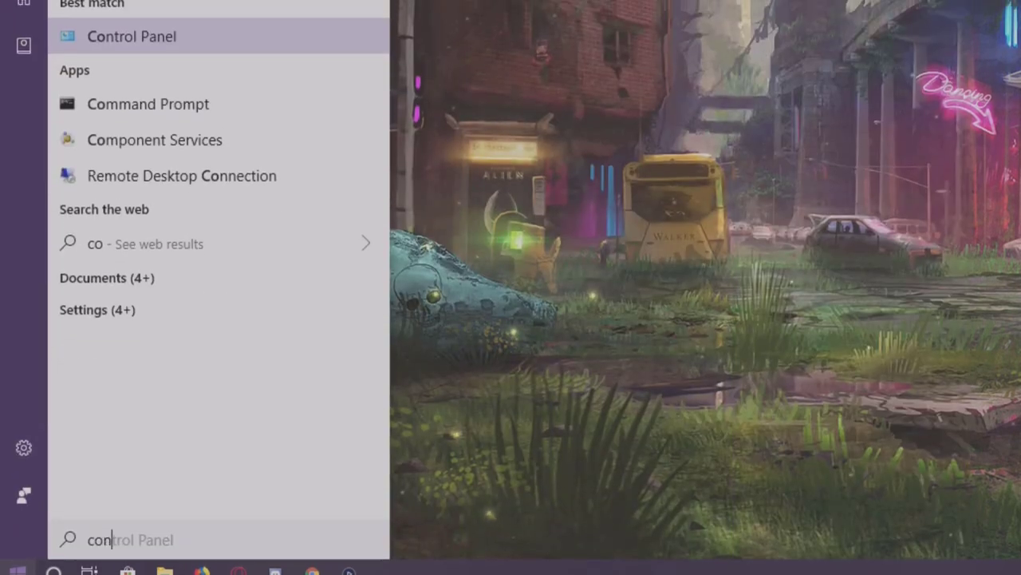
key(Return)
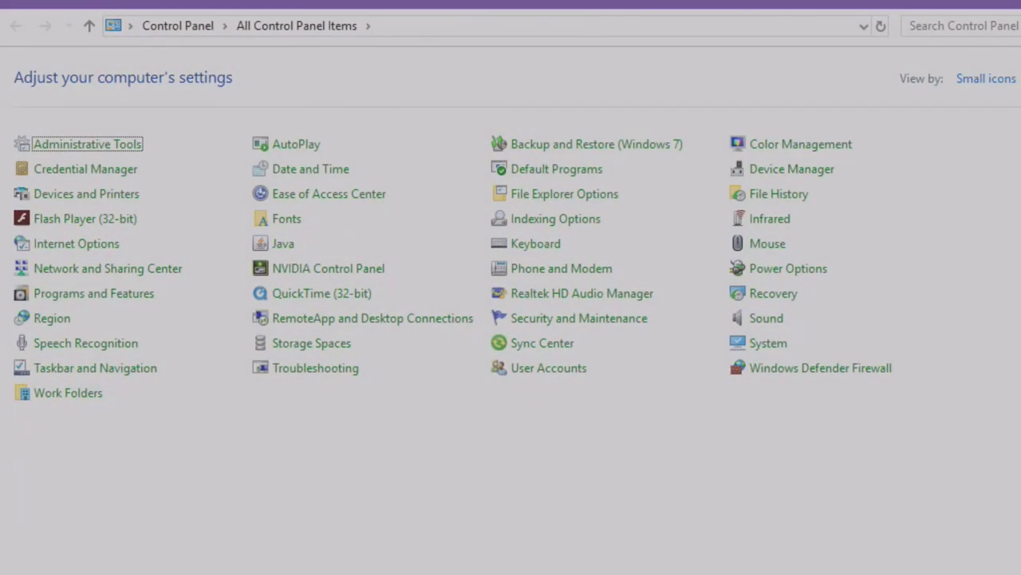
click(106, 269)
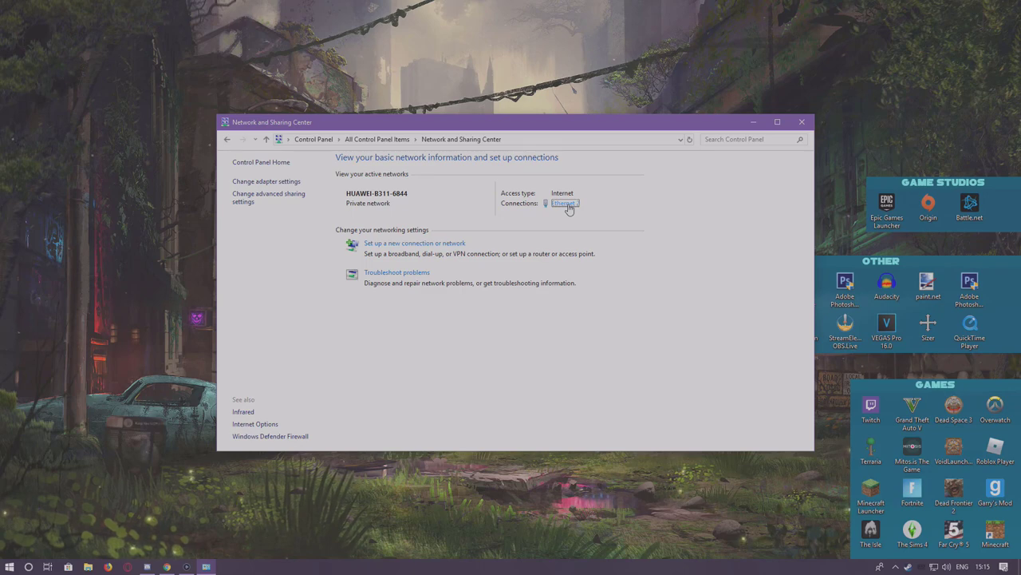
- Switch to Chrome, load youtube.com in a new tab, and close that tab
click(166, 566)
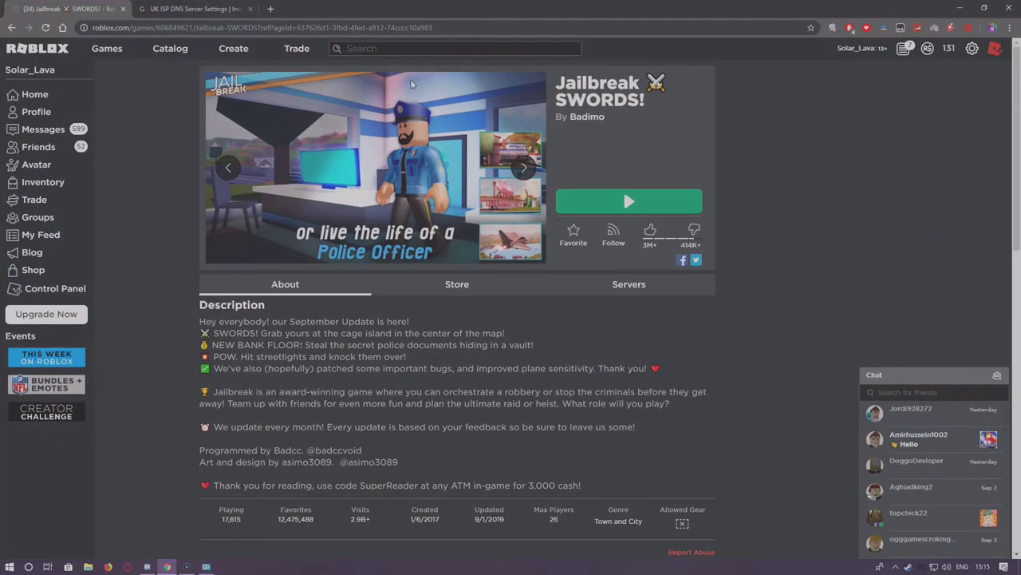
click(266, 11)
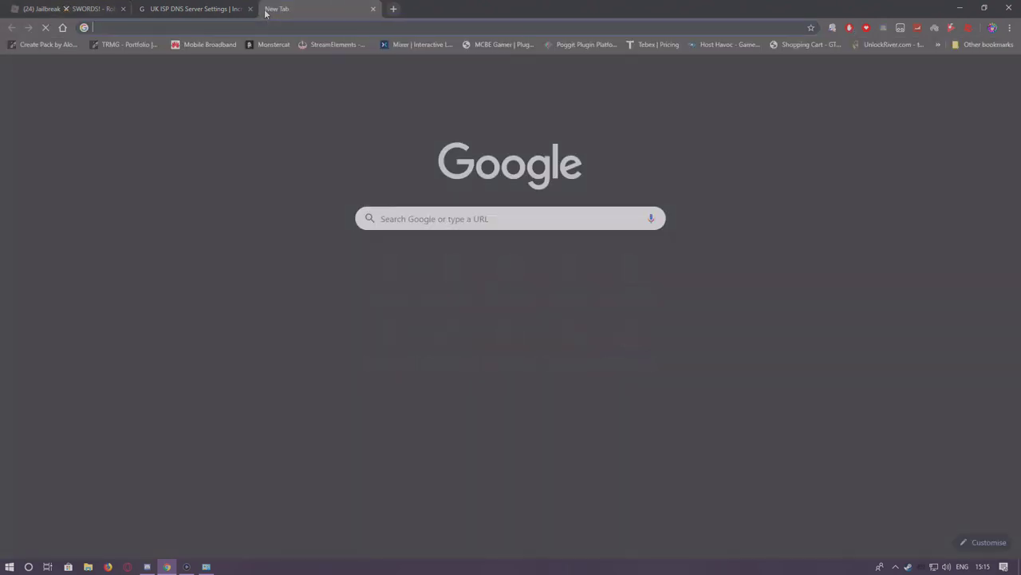
text(youtube.com)
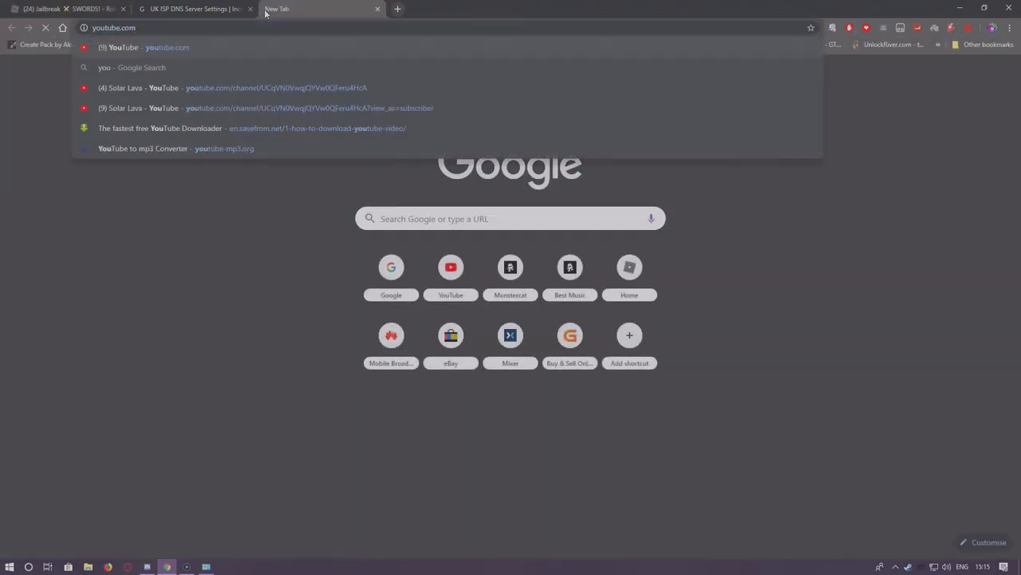
key(Return)
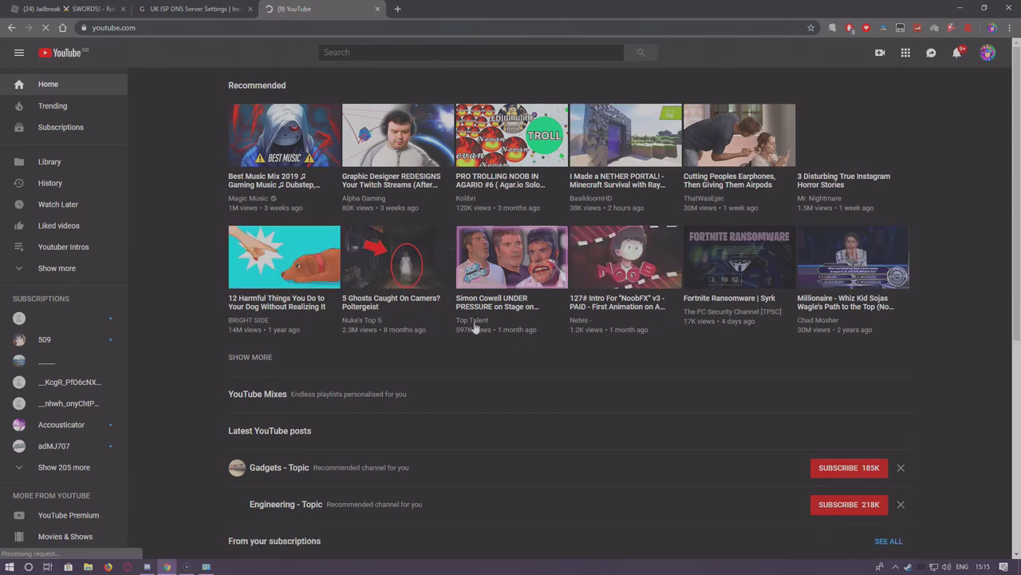
click(377, 9)
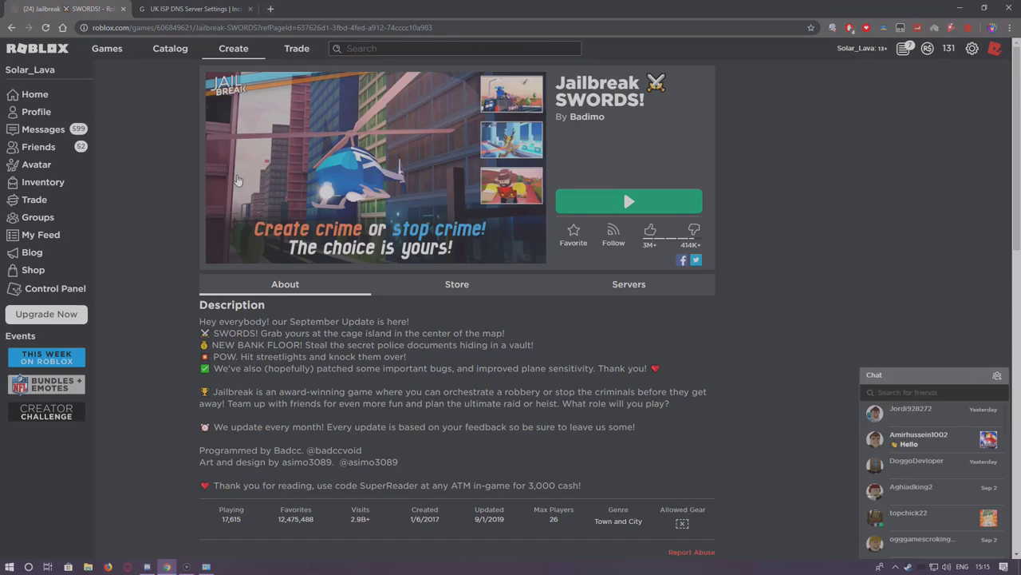
- Return to Network and Sharing Center with Chrome minimized, and open the properties of the Ethernet 2 connection
click(206, 565)
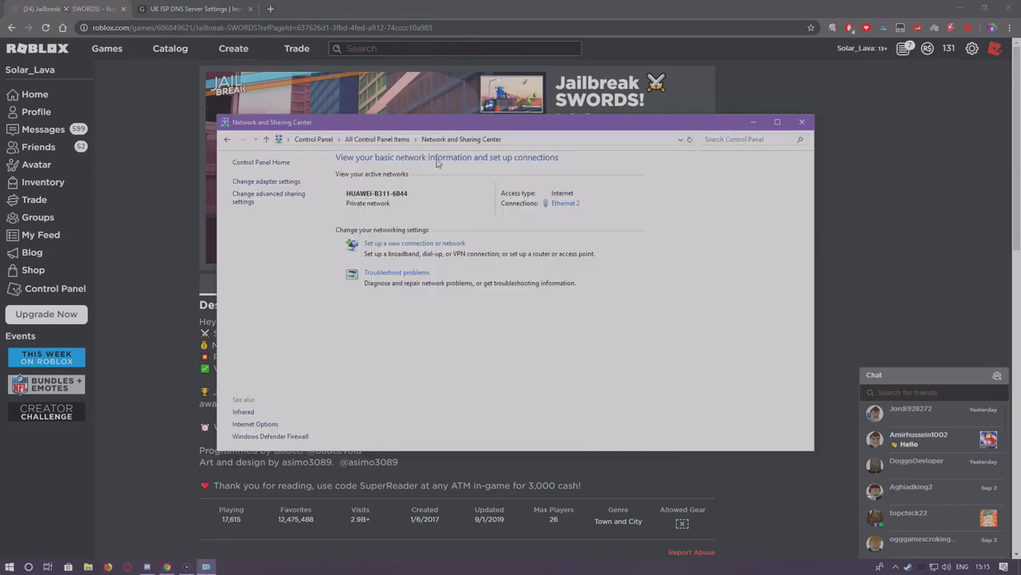
click(958, 8)
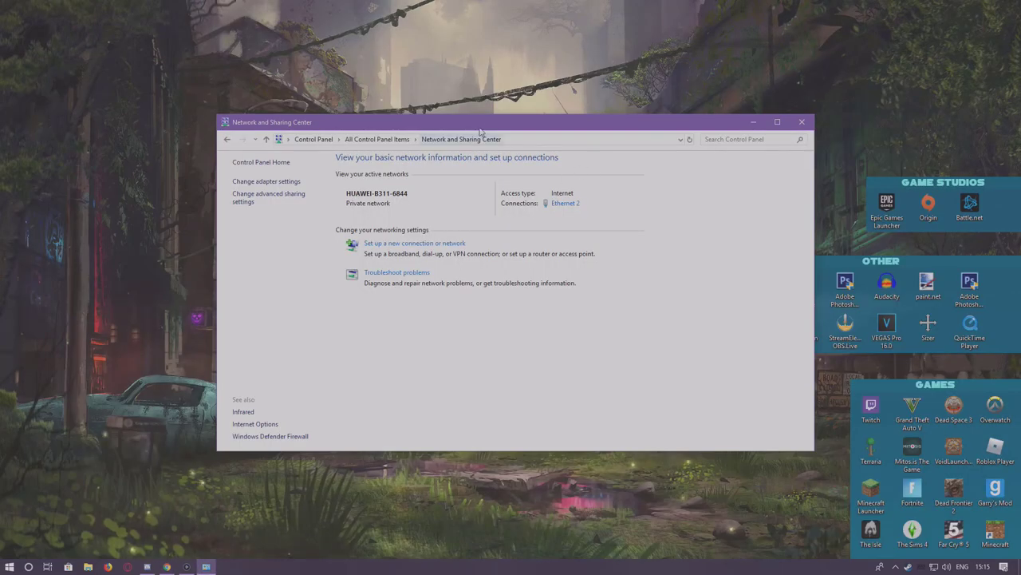
drag(480, 129, 452, 126)
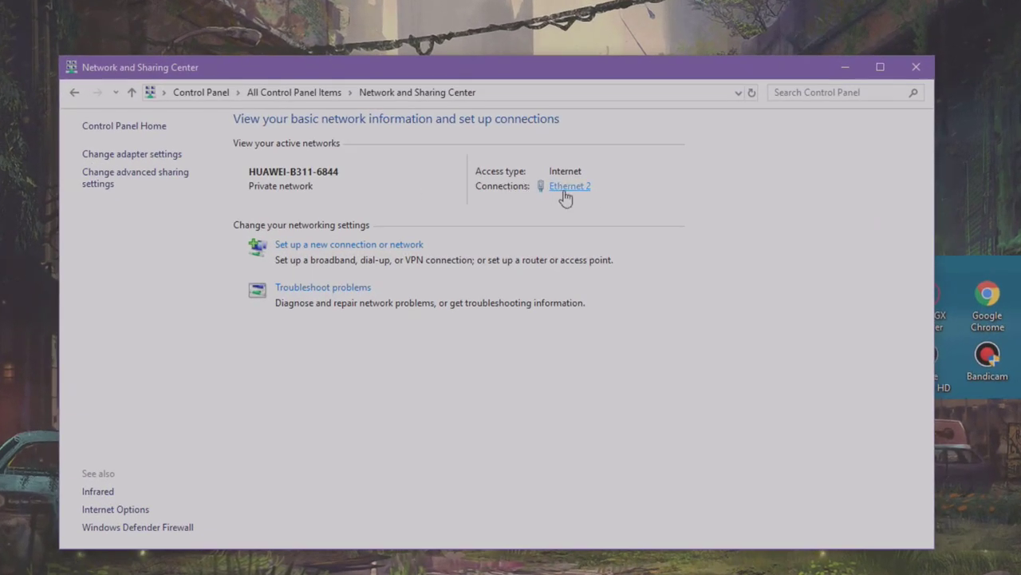
click(564, 189)
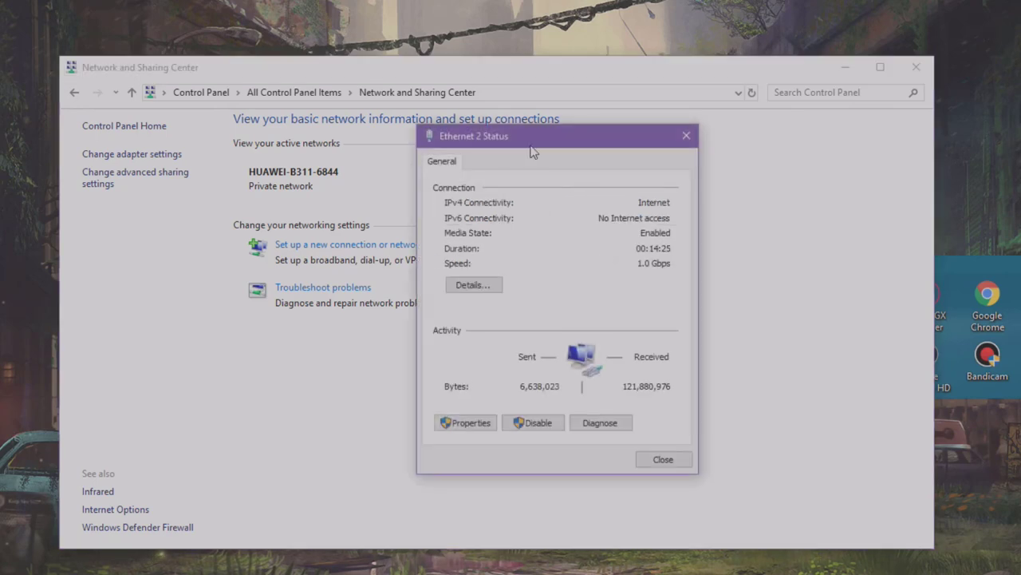
drag(554, 142, 431, 126)
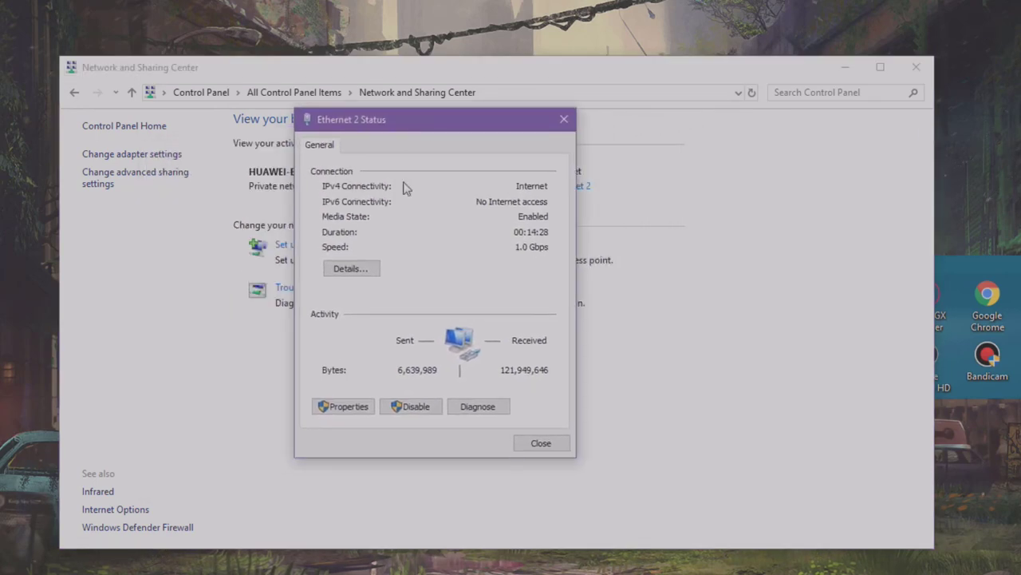
click(348, 407)
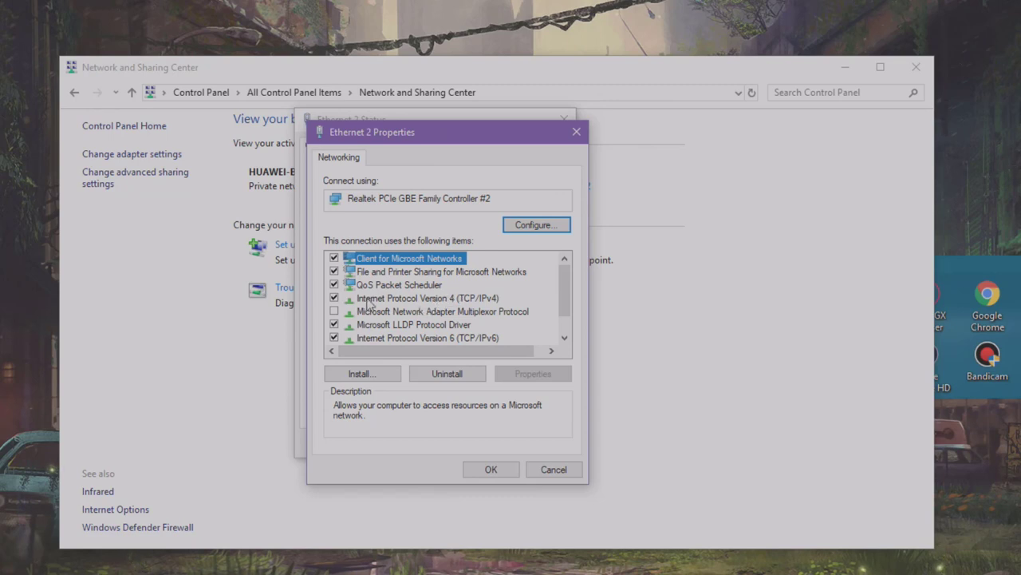
- Examine the Internet Protocol Version 4 (TCP/IPv4) and Version 6 (TCP/IPv6) items of the Ethernet 2 connection
click(408, 298)
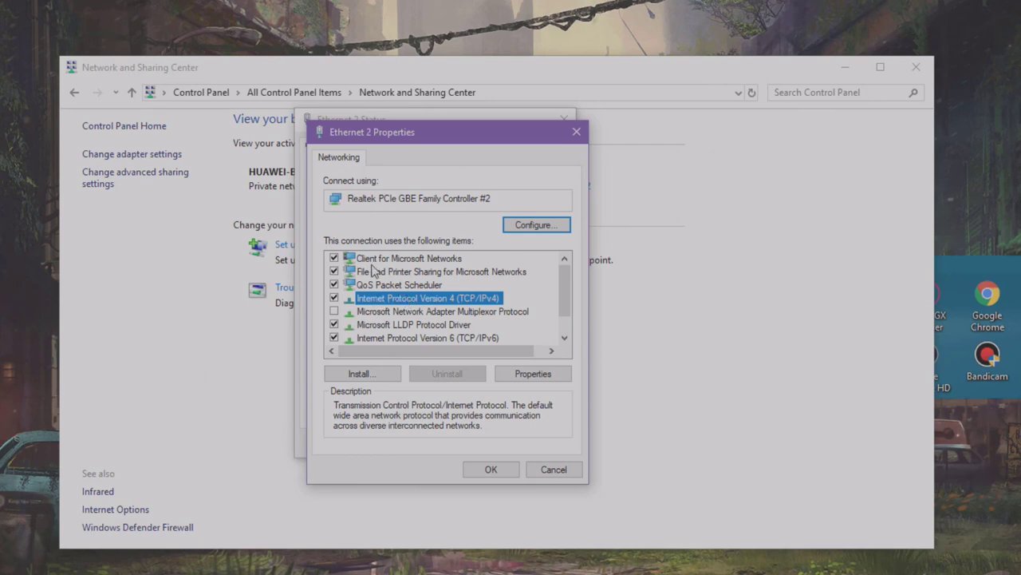
scroll(372, 271, down, 1)
scroll(373, 271, up, 1)
click(429, 338)
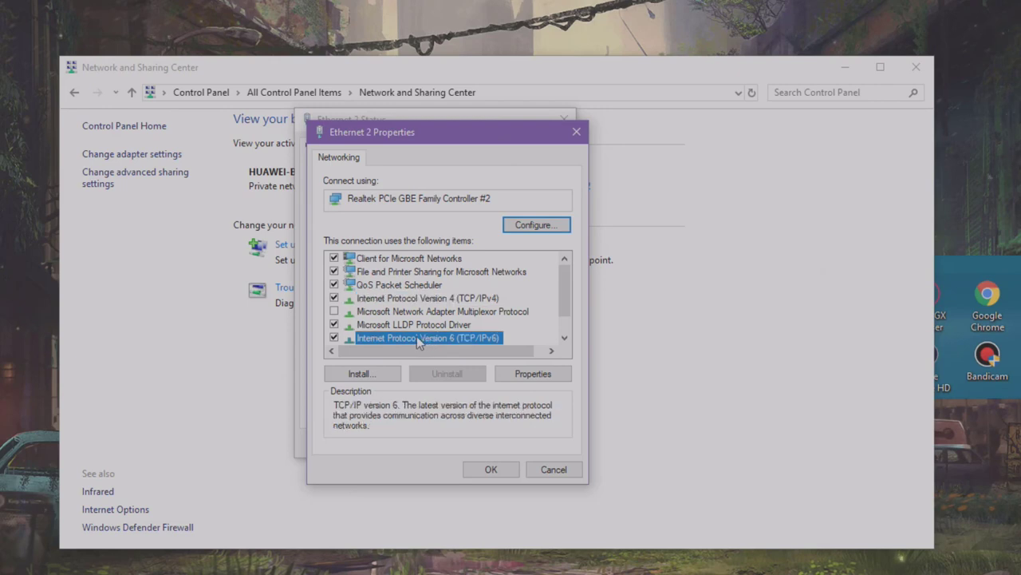
click(430, 299)
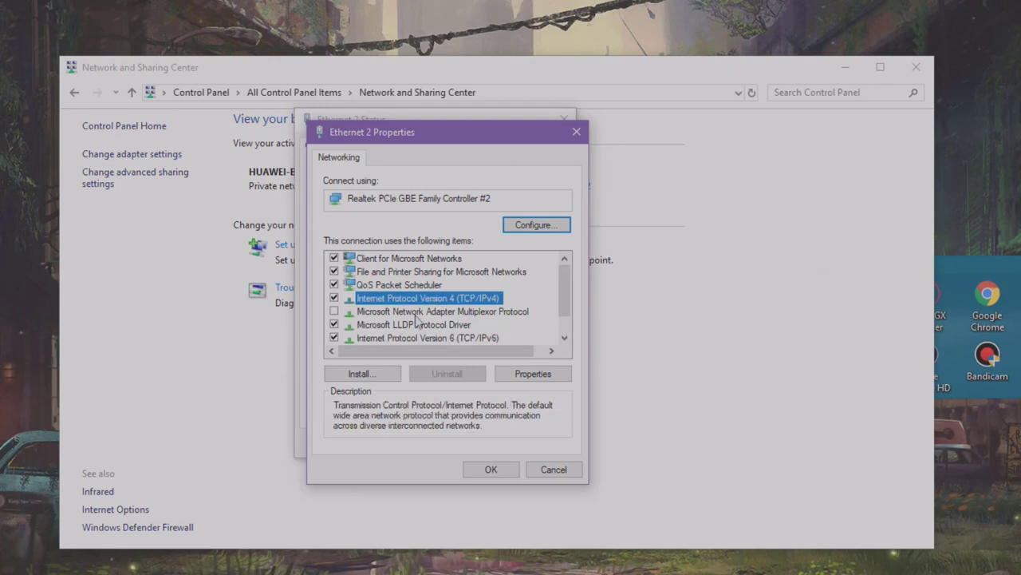
click(399, 339)
click(425, 299)
drag(500, 142, 618, 174)
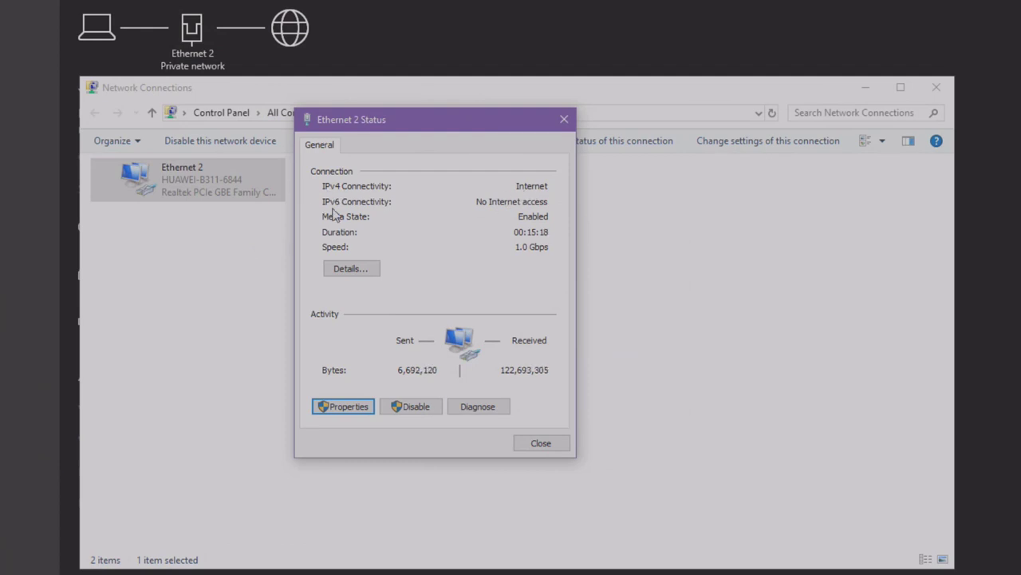
- Close the Ethernet 2 Status and Network Connections windows, and reopen the Ethernet 2 properties from Network and Sharing Center
click(564, 119)
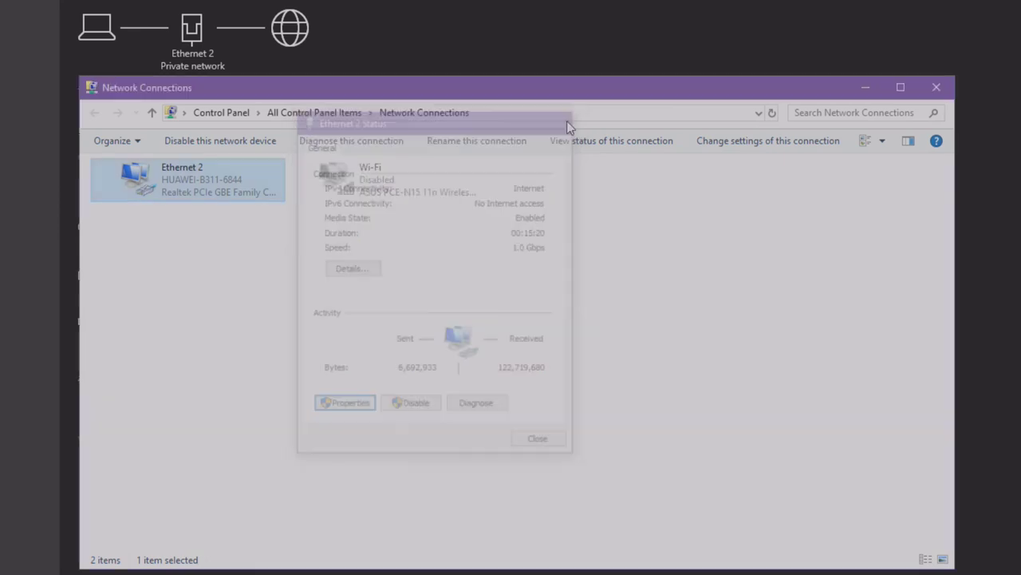
click(936, 87)
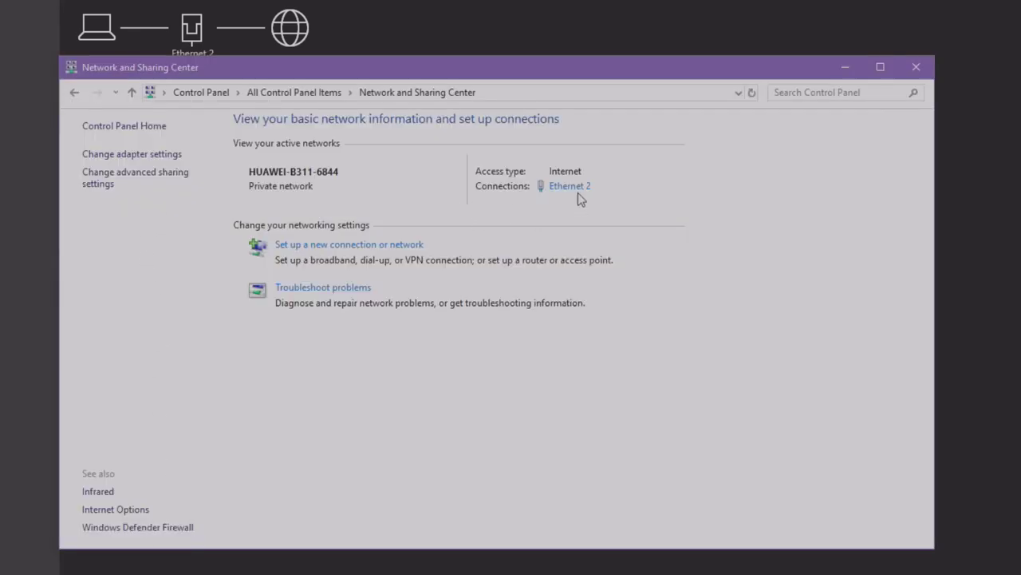
click(570, 186)
click(467, 422)
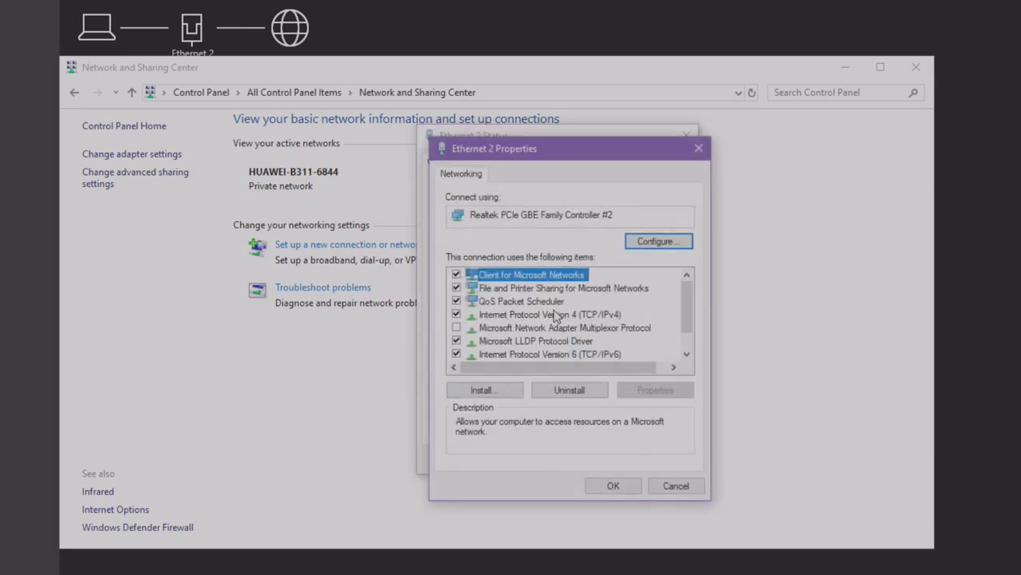
- Open the properties of Internet Protocol Version 4 (TCP/IPv4) and move the dialog aside
click(519, 315)
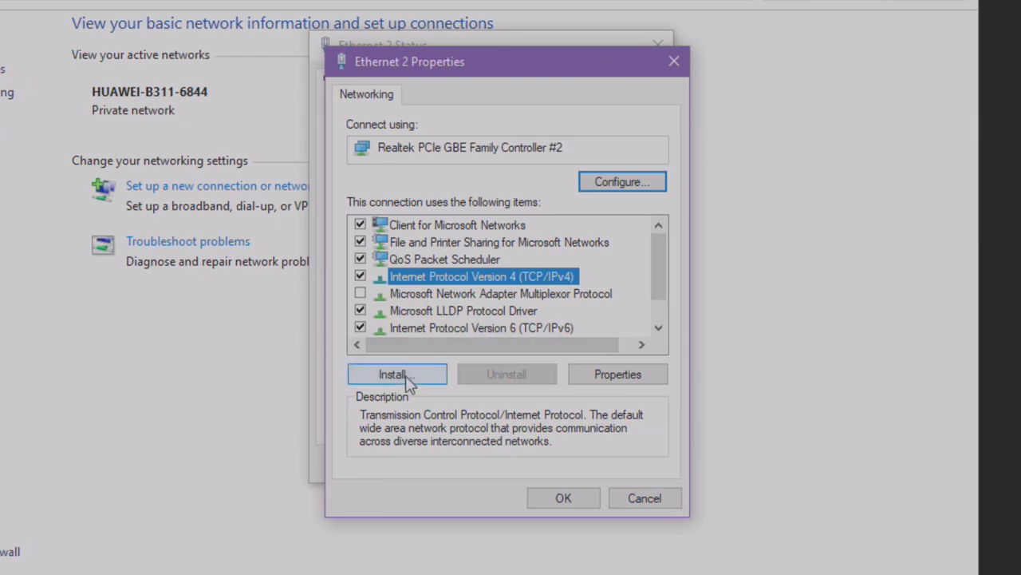
click(638, 385)
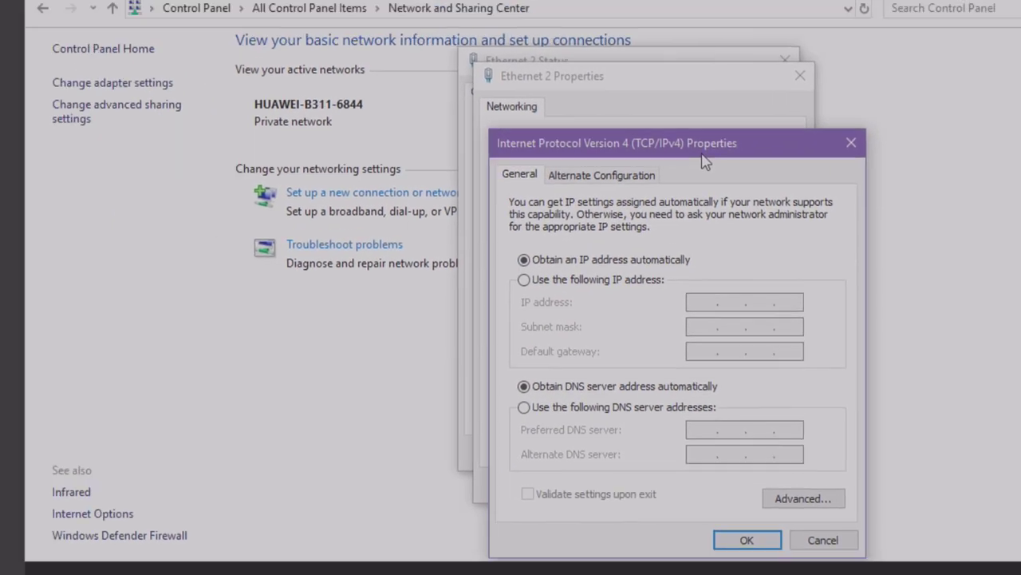
drag(527, 116, 202, 34)
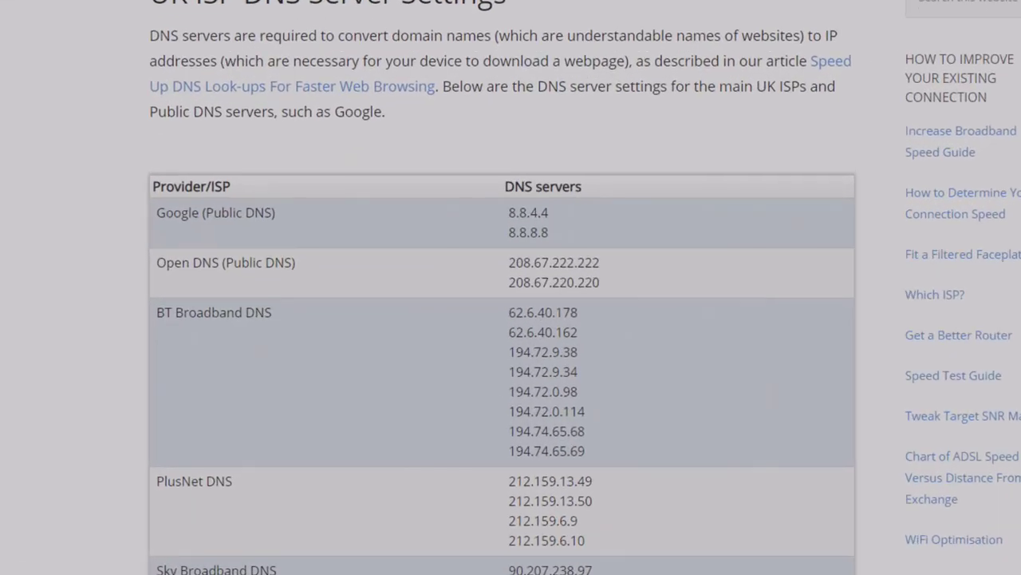
- Review the table of public and UK ISP DNS servers, and return to the IPv4 properties of Ethernet 2
scroll(270, 215, down, 3)
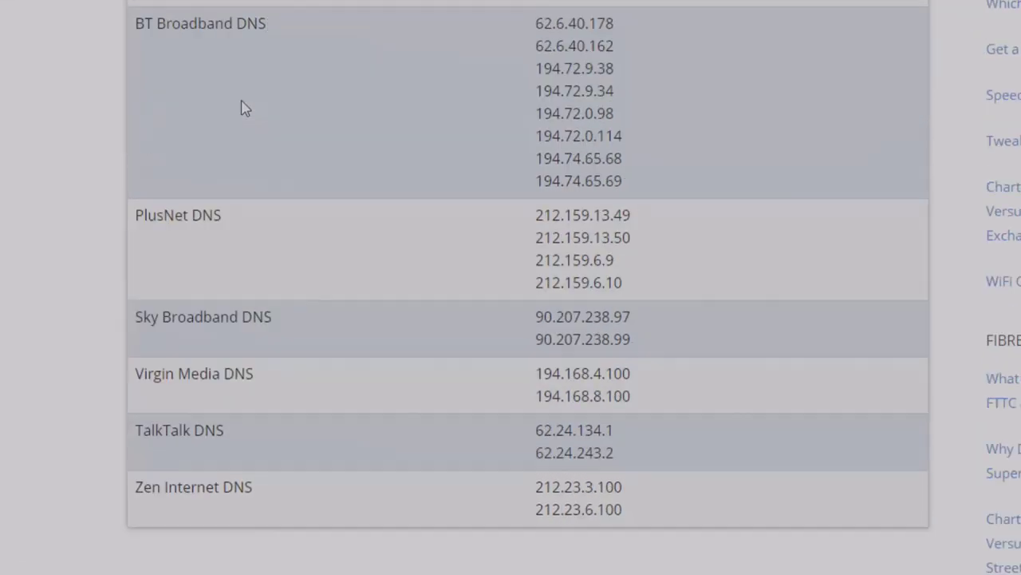
scroll(269, 216, up, 3)
scroll(269, 216, down, 3)
scroll(243, 107, up, 2)
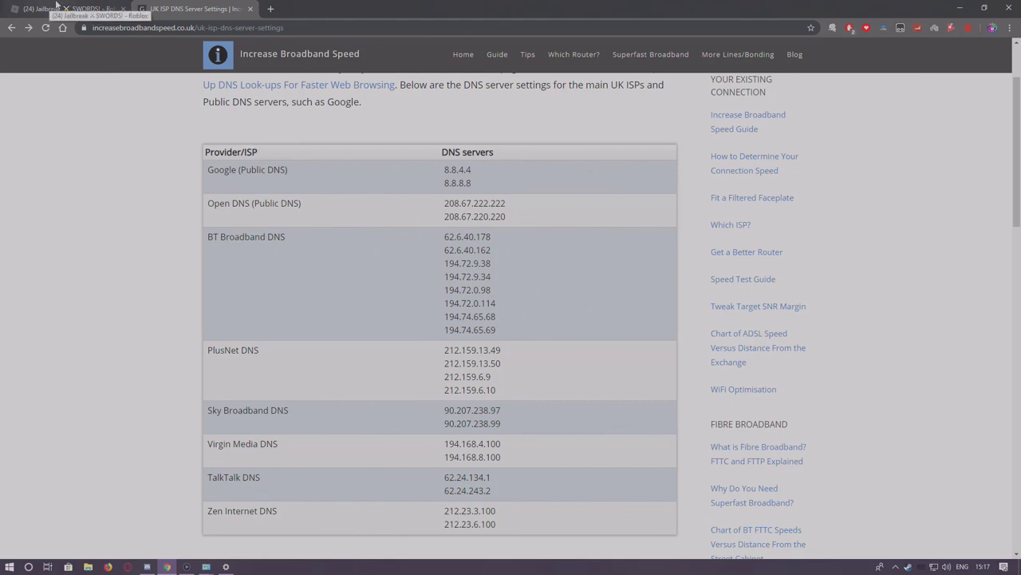
mouse_move(206, 567)
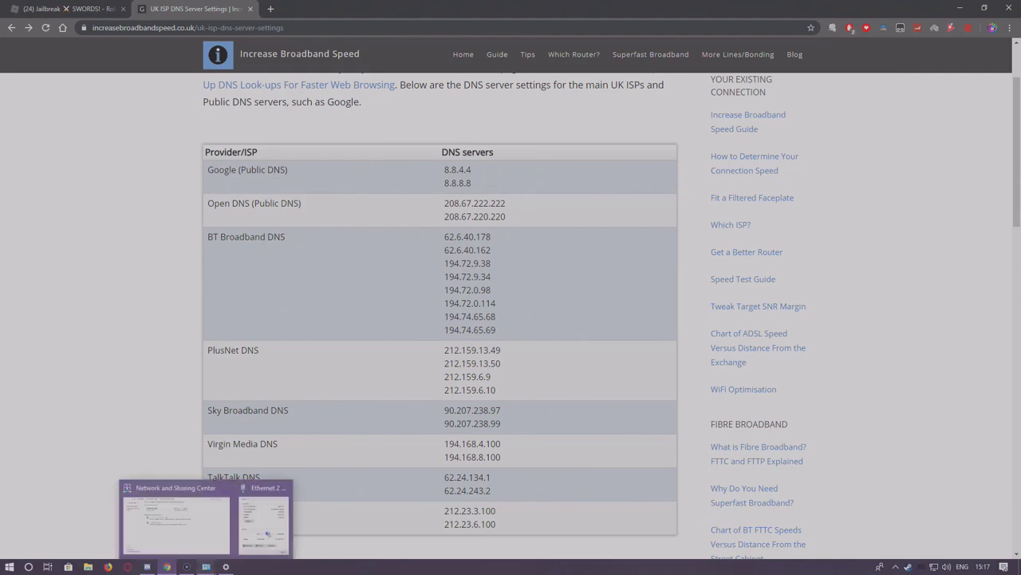
click(270, 533)
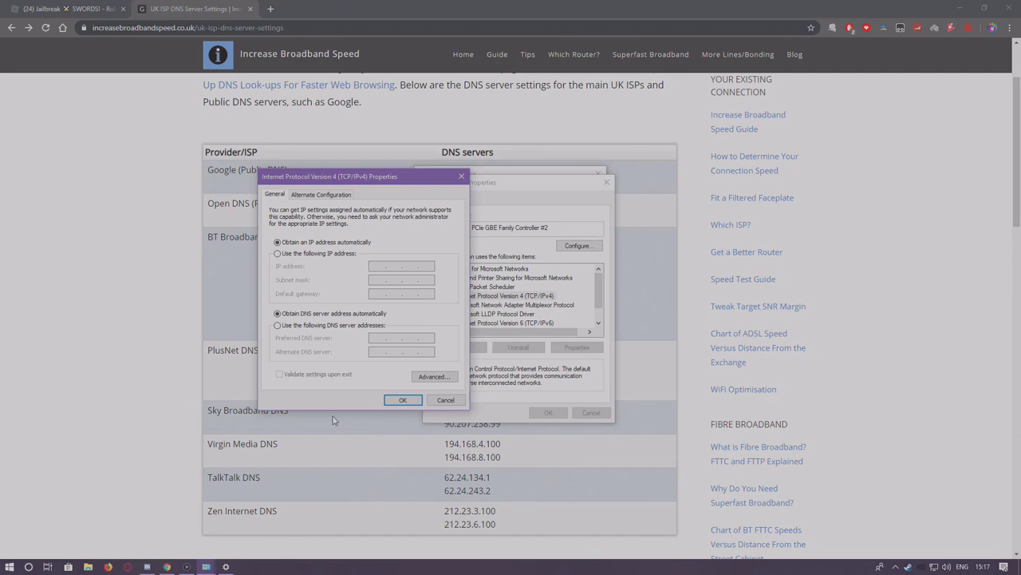
- Use custom DNS server addresses, with 1.1.1.1 as the preferred and 1.0.0.1 as the alternate server
click(277, 325)
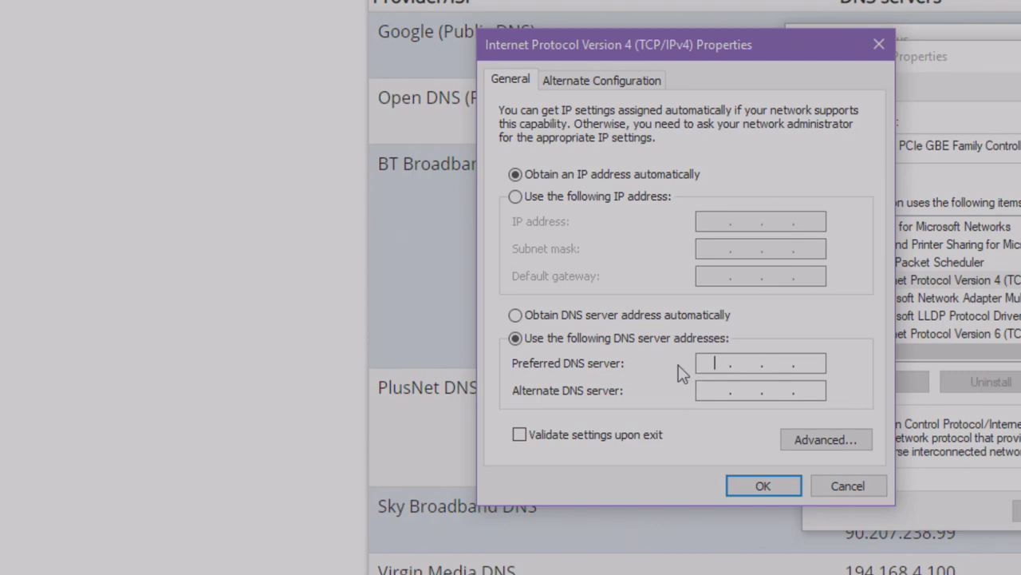
drag(659, 46, 614, 20)
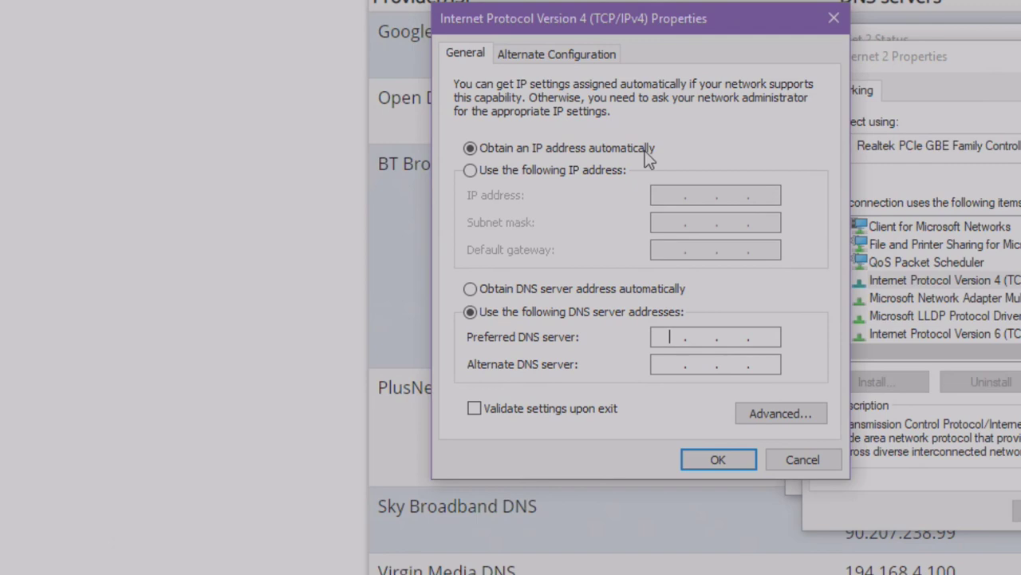
click(670, 336)
text(1.1.1.)
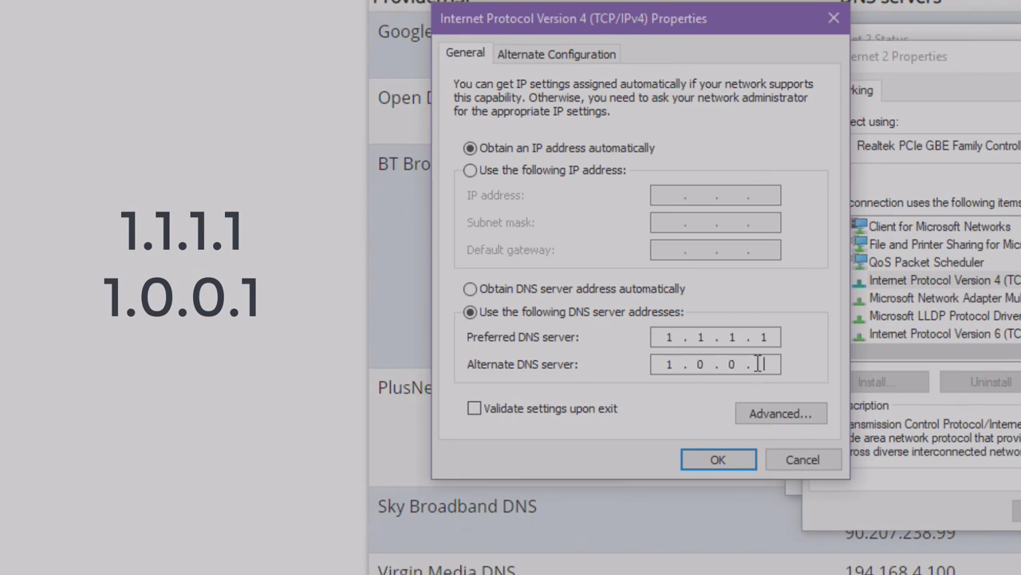
text(1)
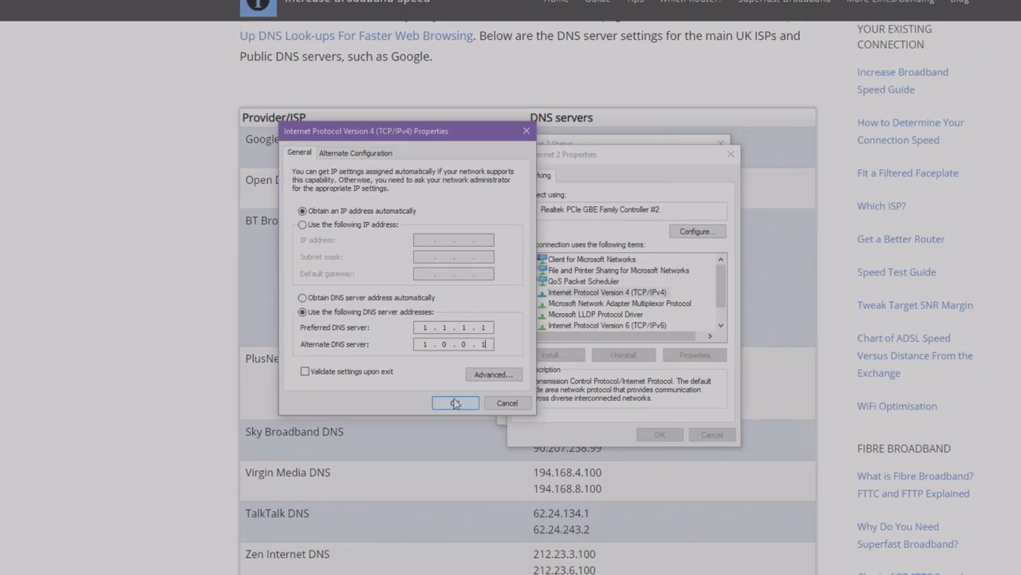
- Accept the IPv4 settings and close the Ethernet 2 Properties and Status windows
click(718, 459)
click(547, 413)
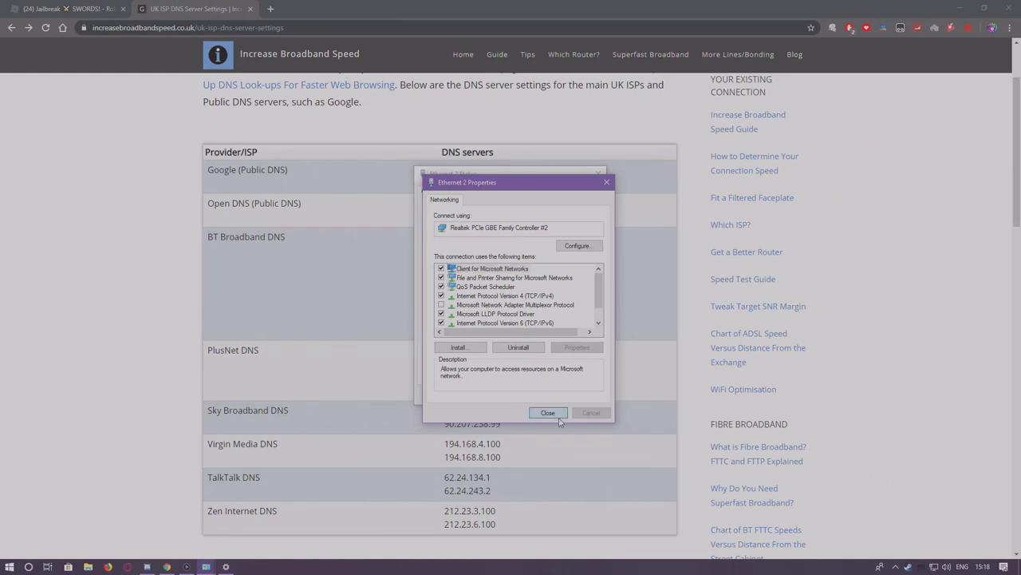
click(583, 398)
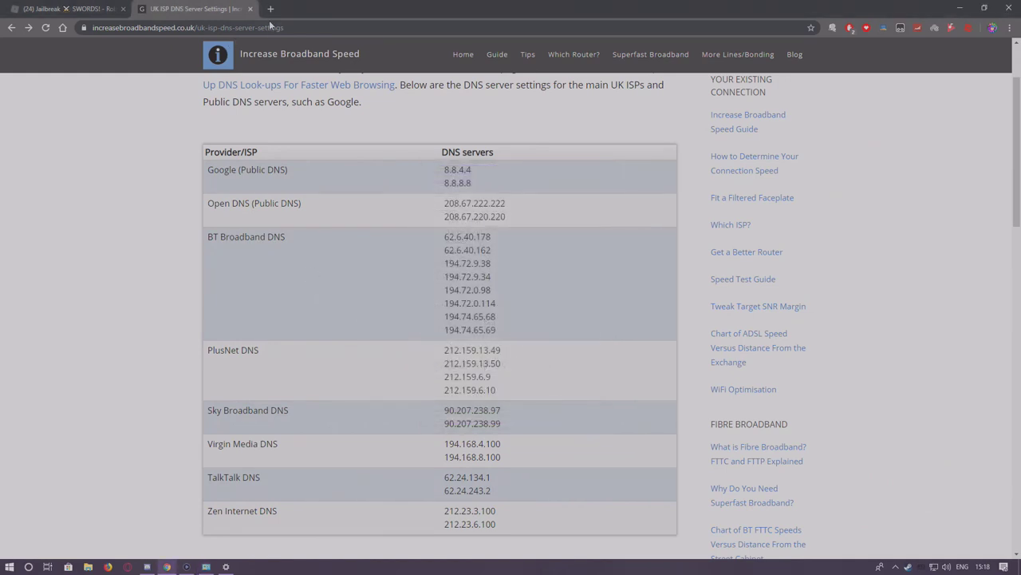
- Open youtube.com in a new browser tab to check how the page loads
click(271, 8)
text(youtube.com)
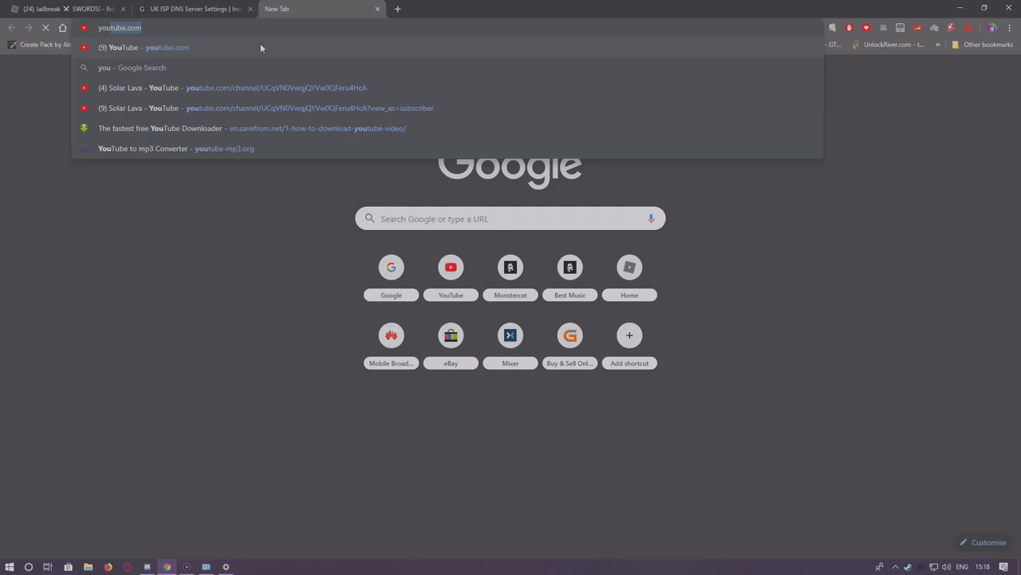
key(Return)
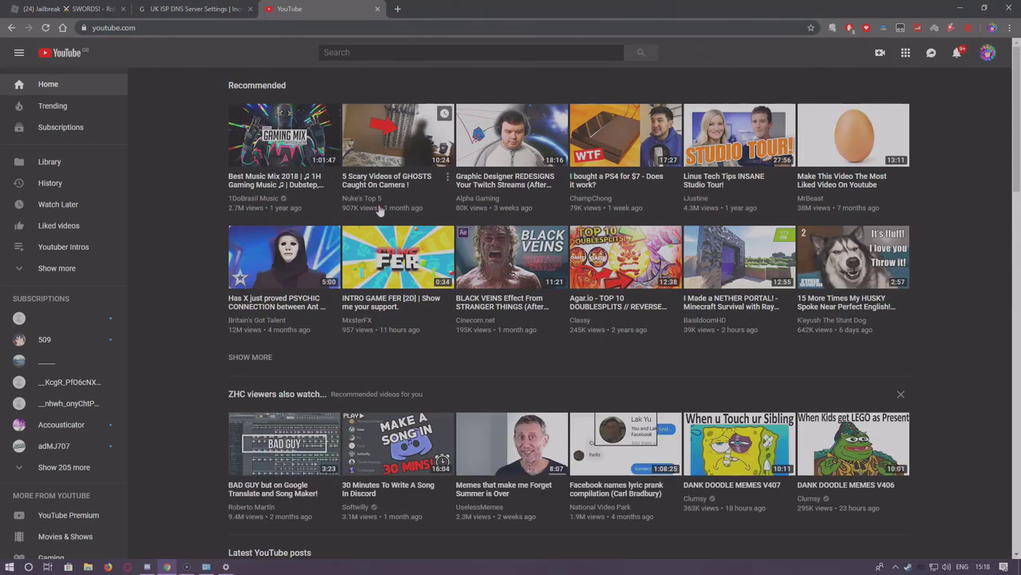
mouse_move(380, 209)
- Launch Jailbreak from its Roblox game page and join the game as a Prisoner
click(72, 8)
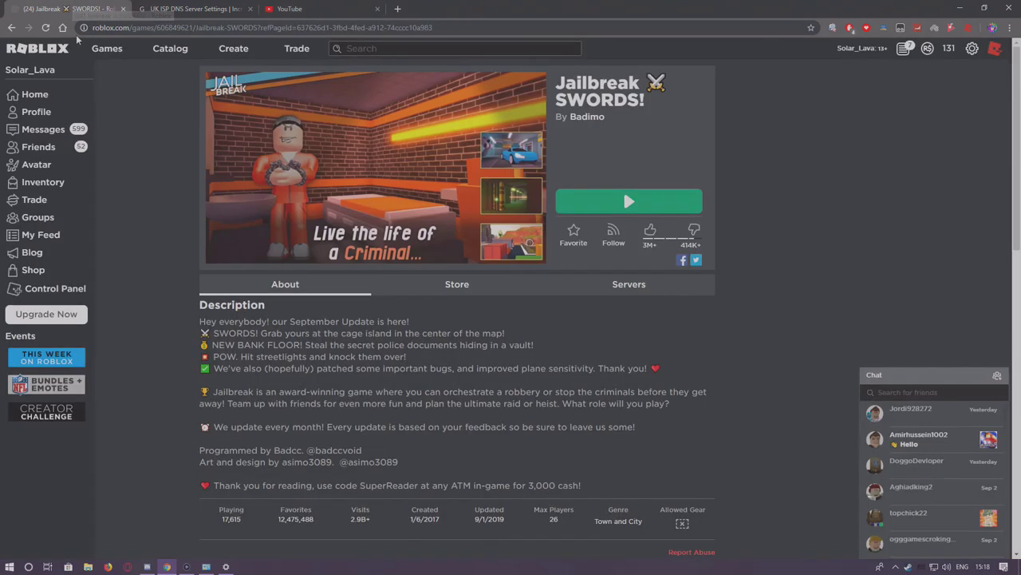
click(611, 207)
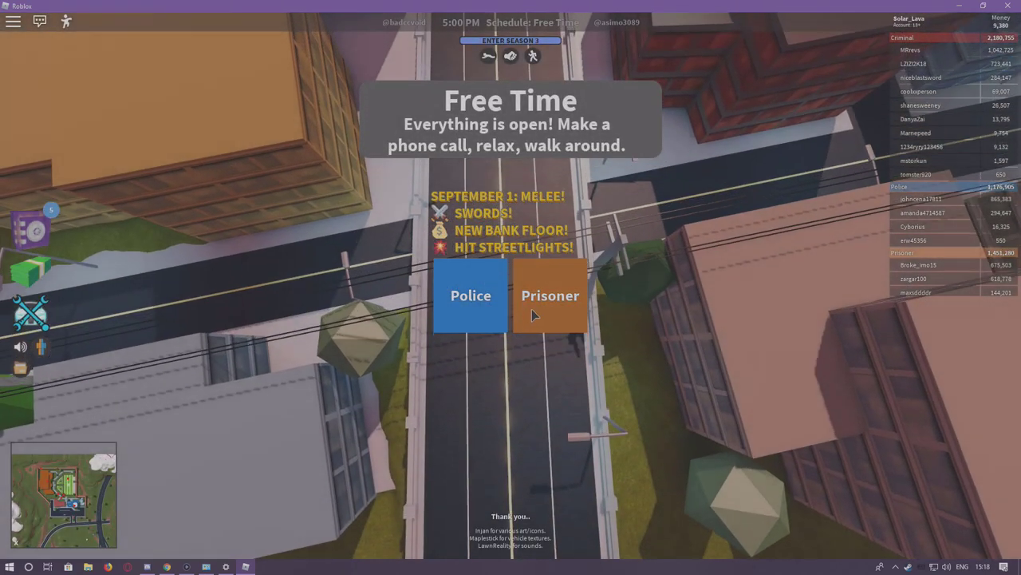
click(535, 320)
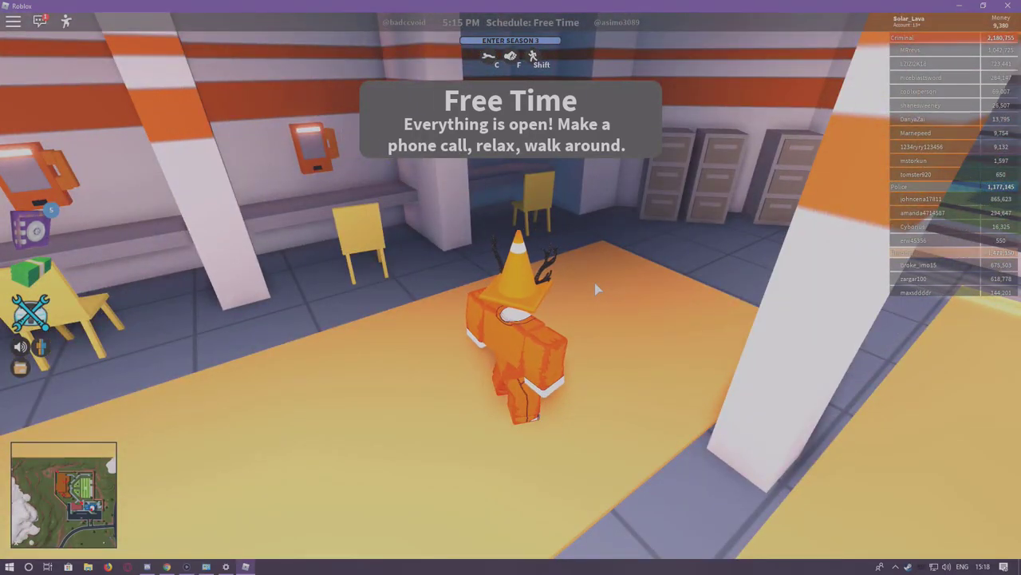
- Show the in-game performance statistics and examine the Ping reading while moving the character from side to side
key(ctrl+alt+F7)
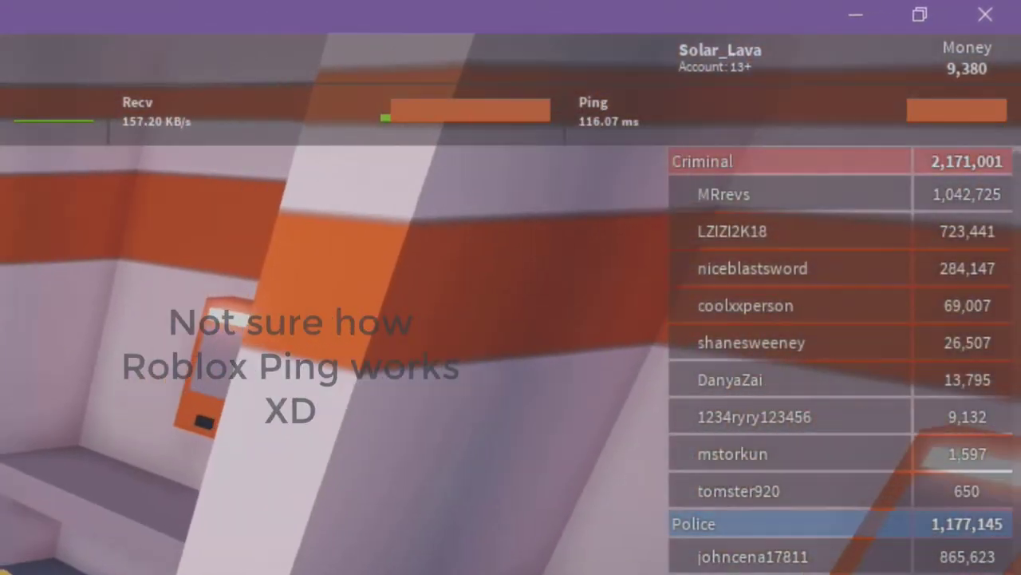
key(a)
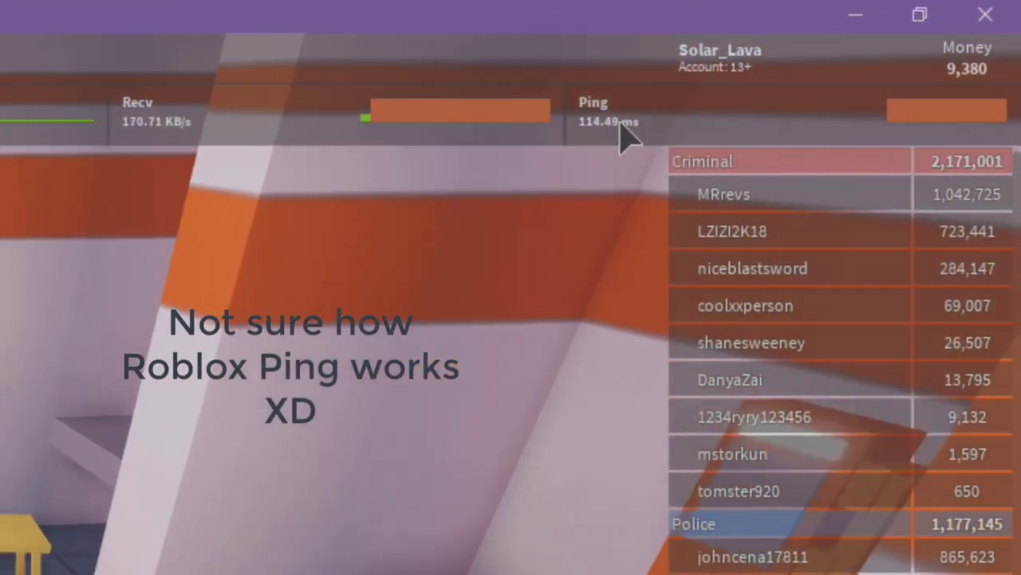
key(d)
key(a)
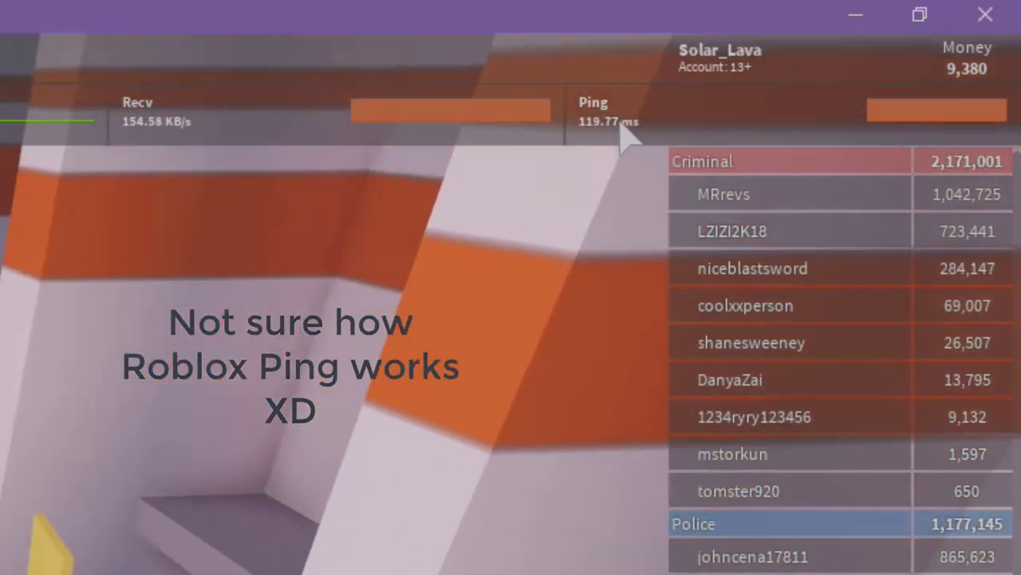
key(d)
key(a)
key(d)
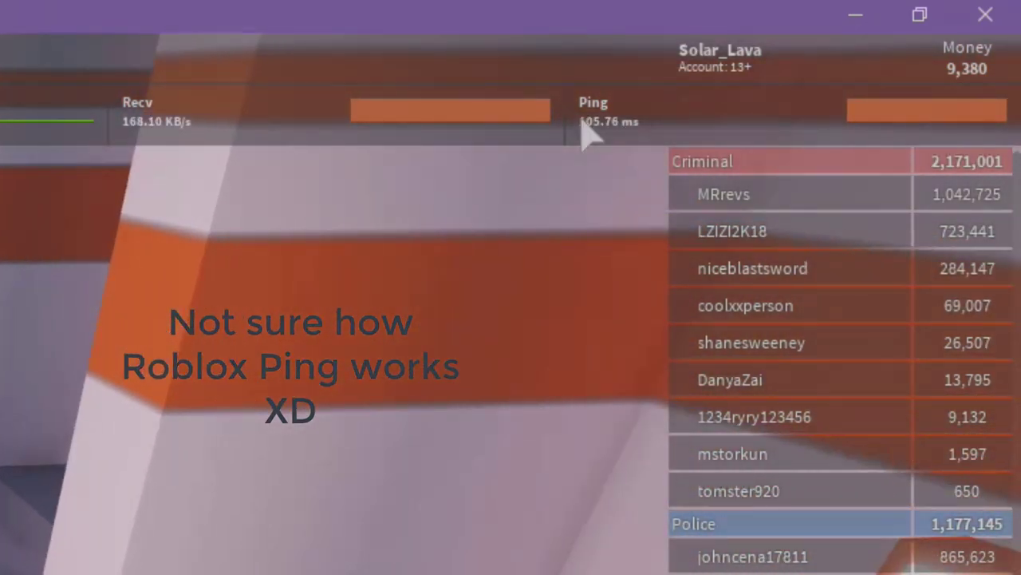
key(a)
key(d)
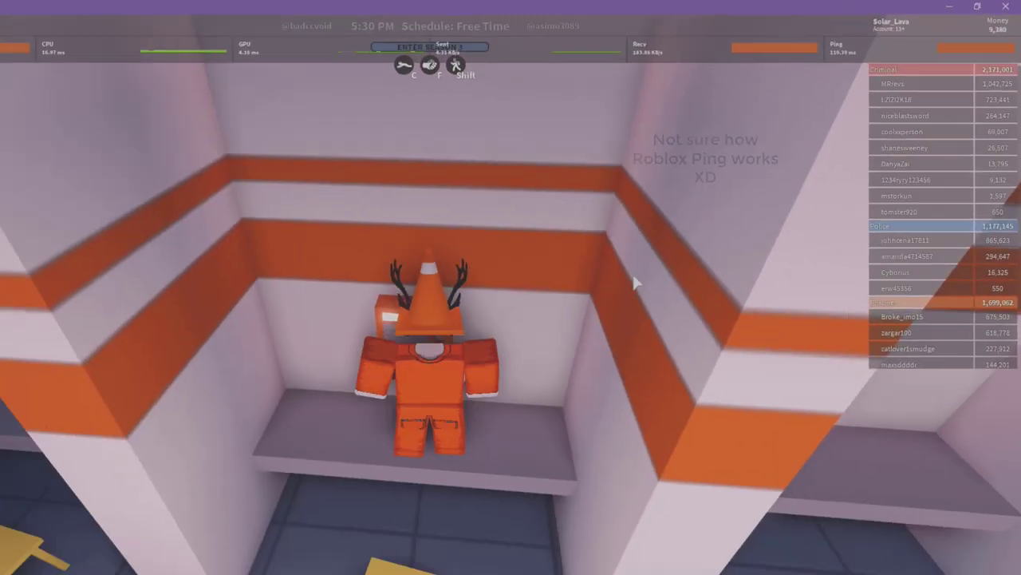
- Test the movement response by walking and jumping the character around the chairs and wall phones
key(s)
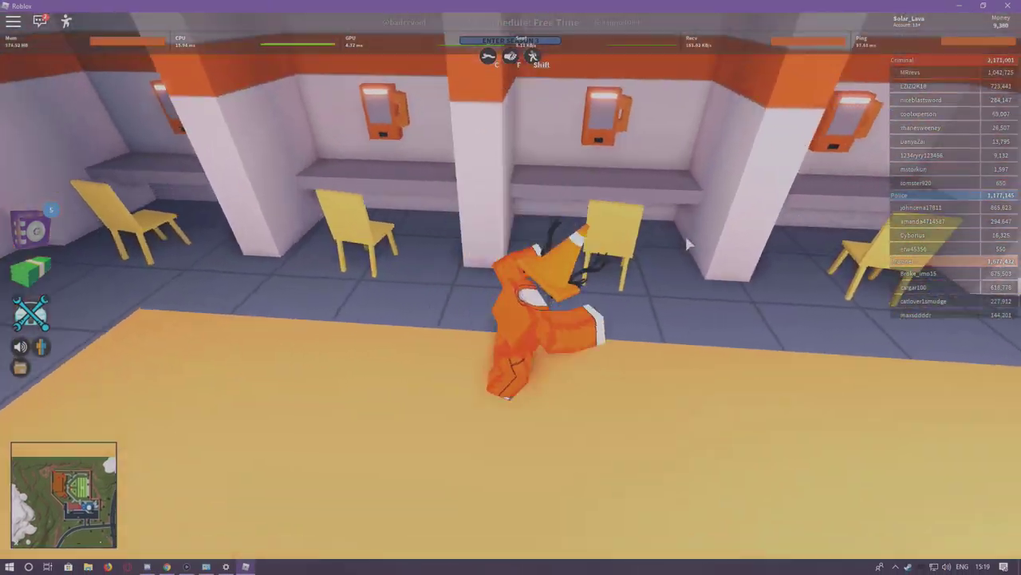
key(space)
key(w)
key(space)
key(s)
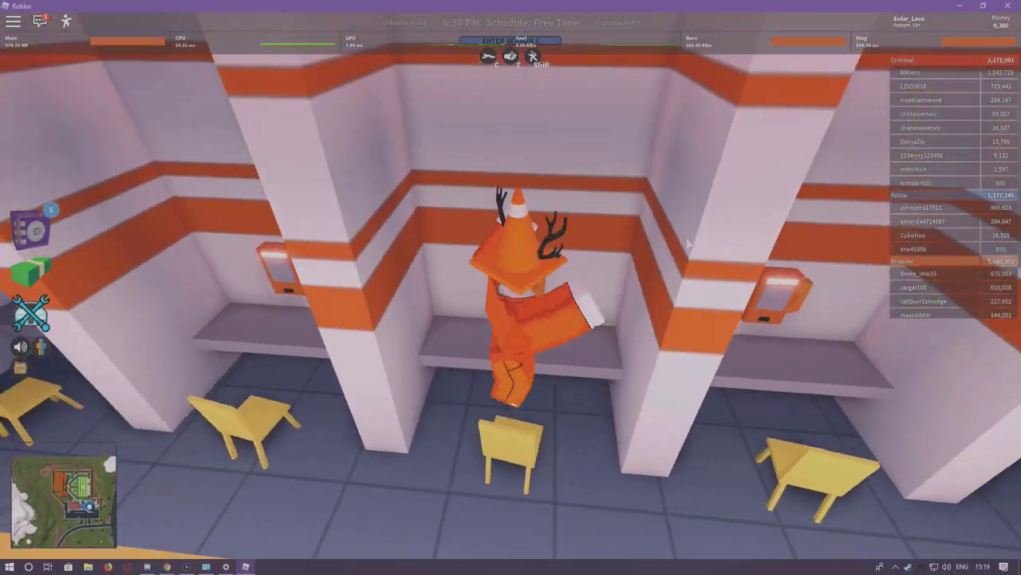
key(d)
key(w)
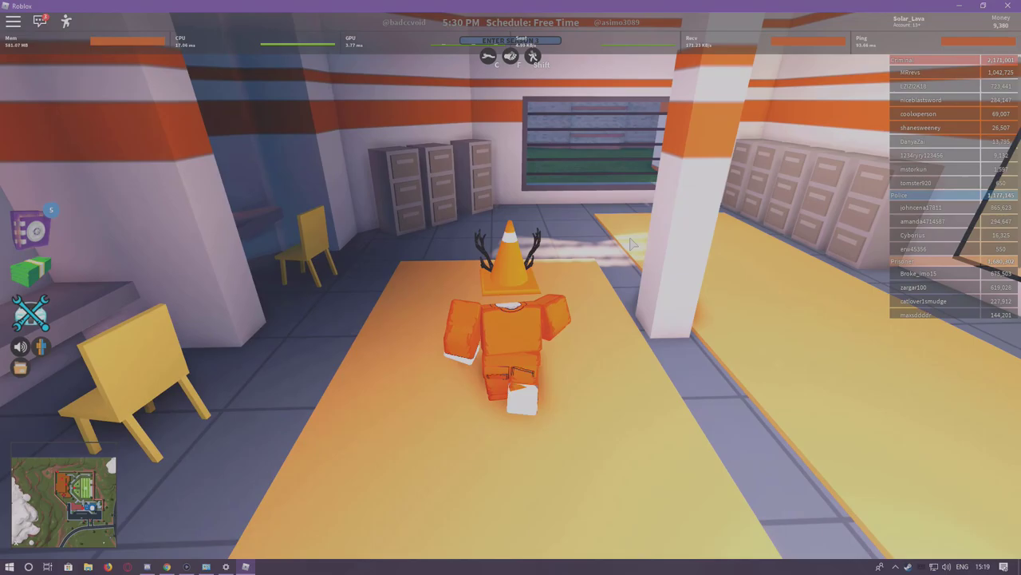
- Run the character out of the phone room, through the cafeteria and into the prison corridor
key(w)
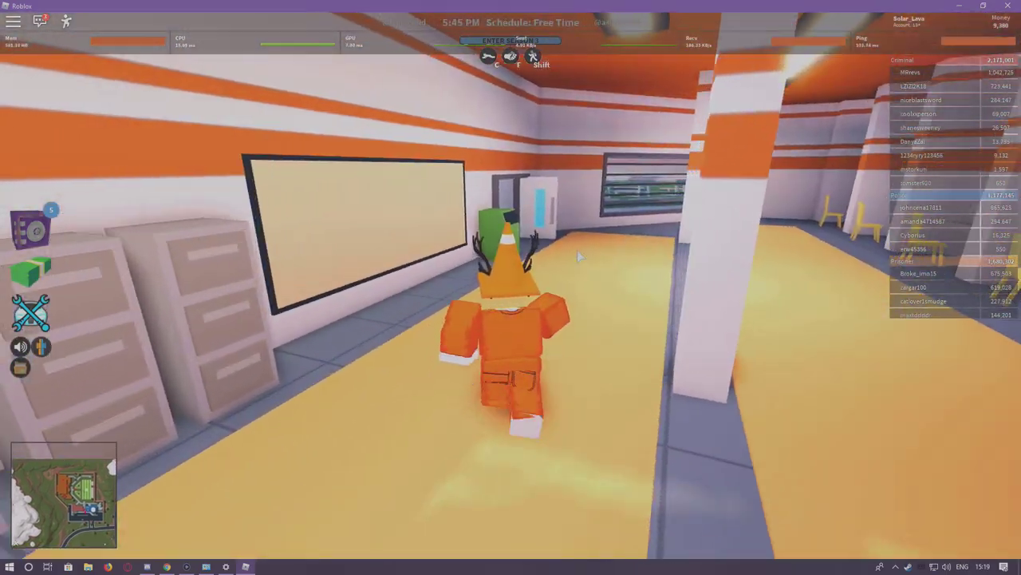
key(w)
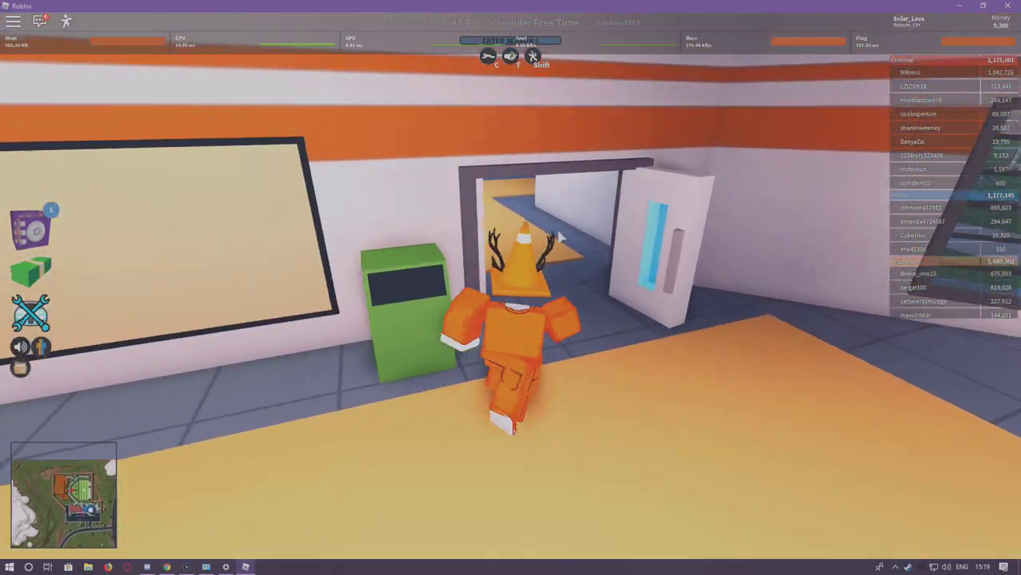
key(w)
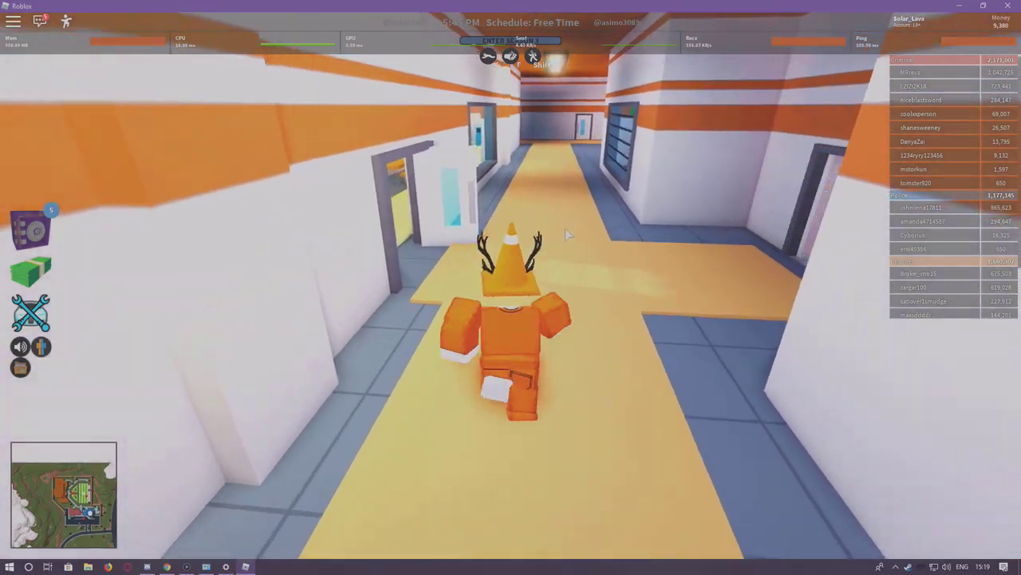
key(w)
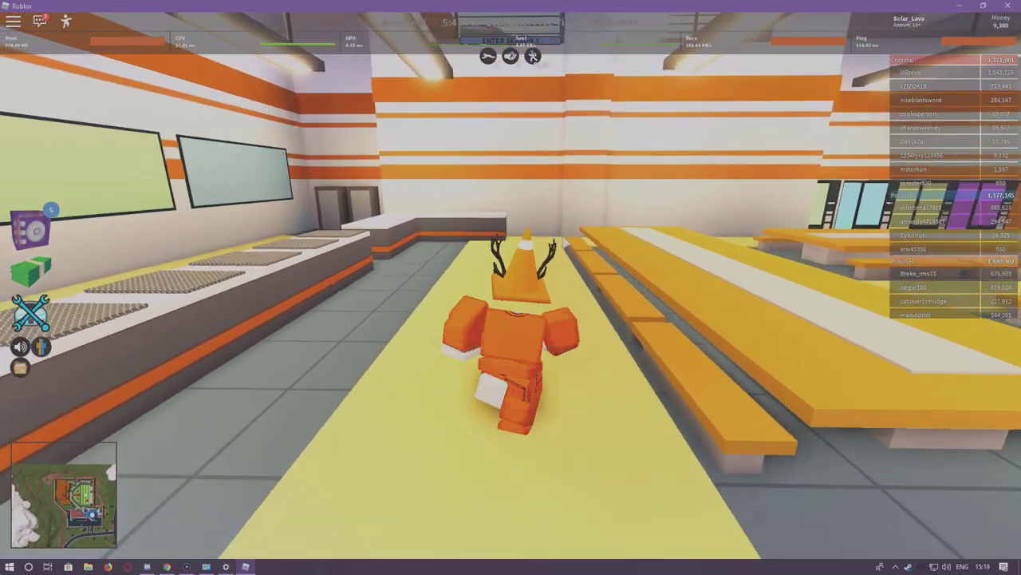
key(w)
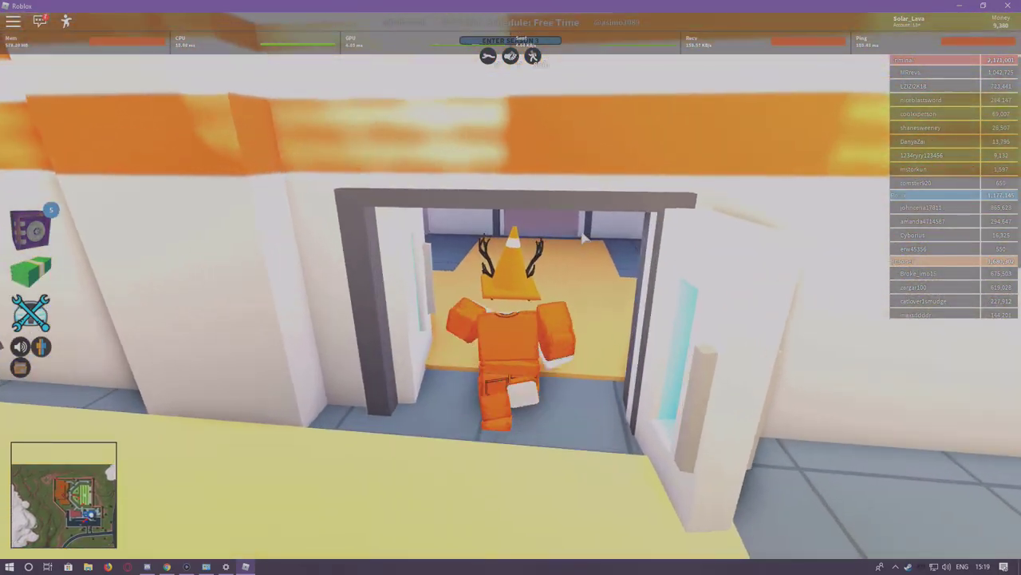
key(w)
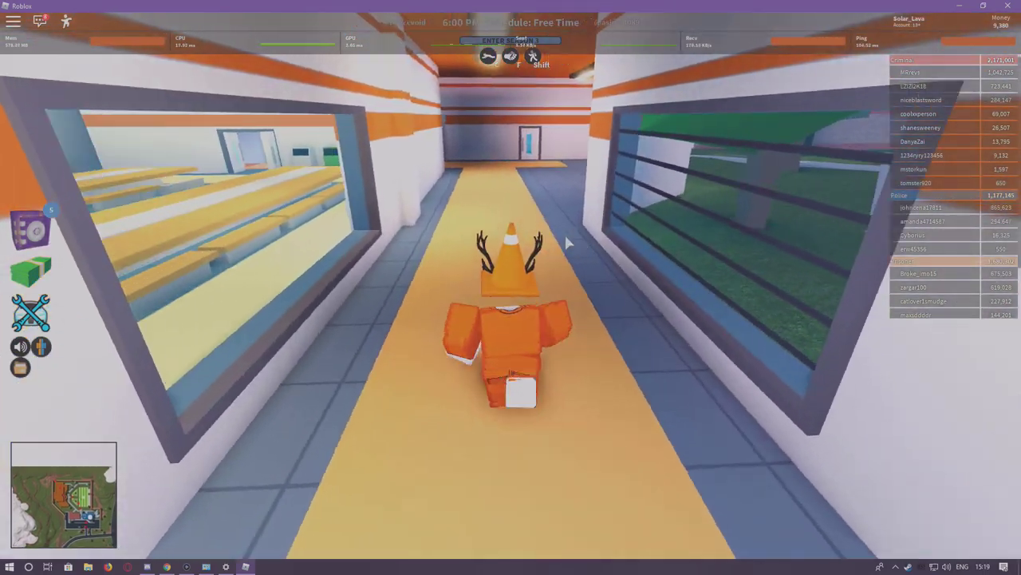
- Run and jump the character past the Top Criminals board and the cells to the stairway, and turn it around there
key(w)
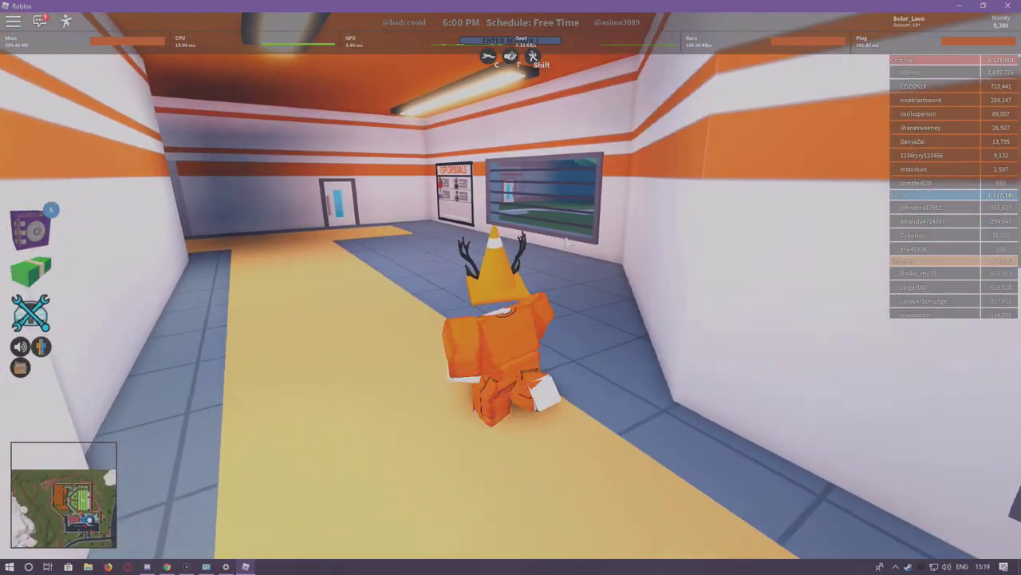
key(w)
key(space)
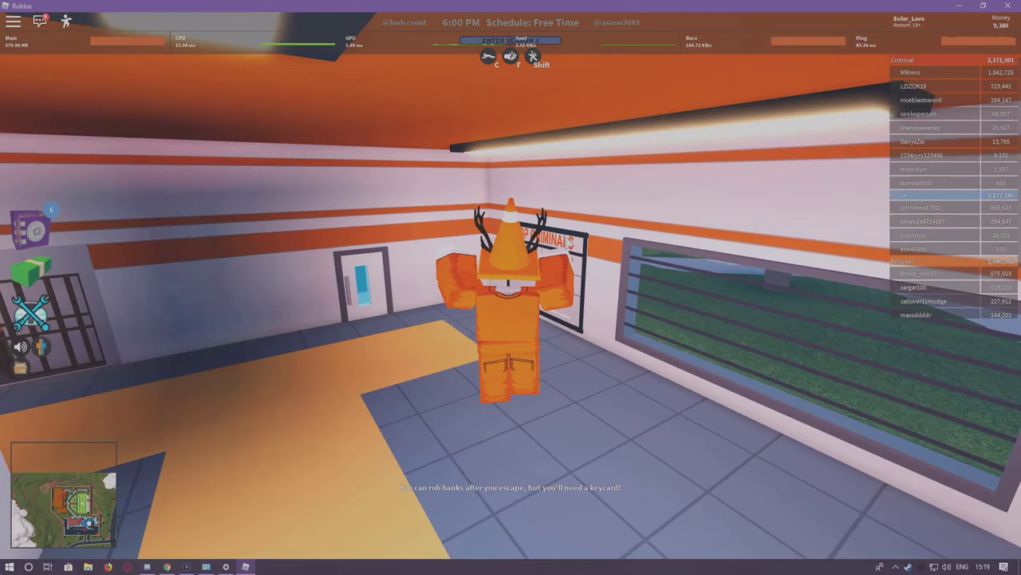
key(w)
key(space)
key(space)
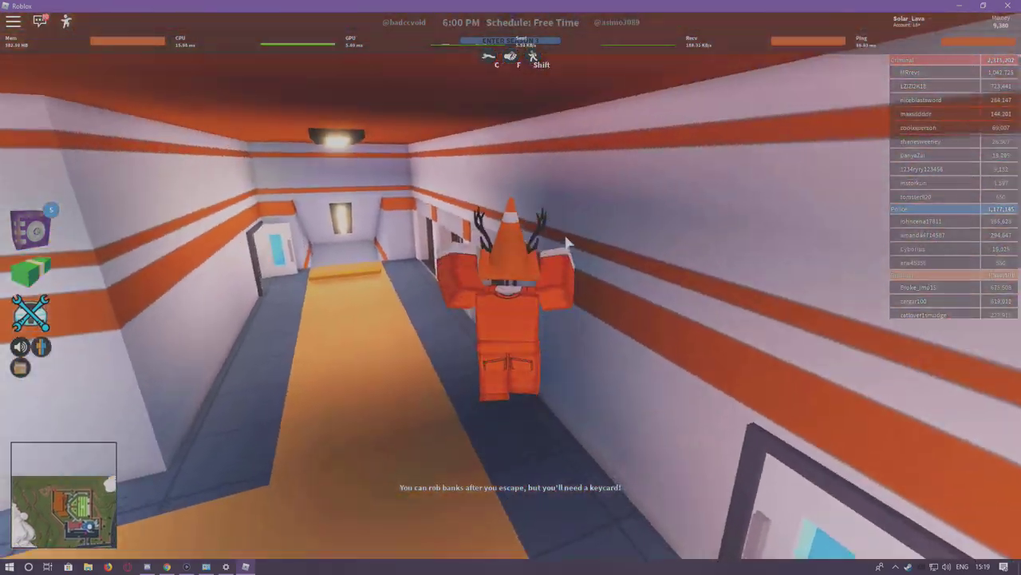
key(w)
key(space)
key(space)
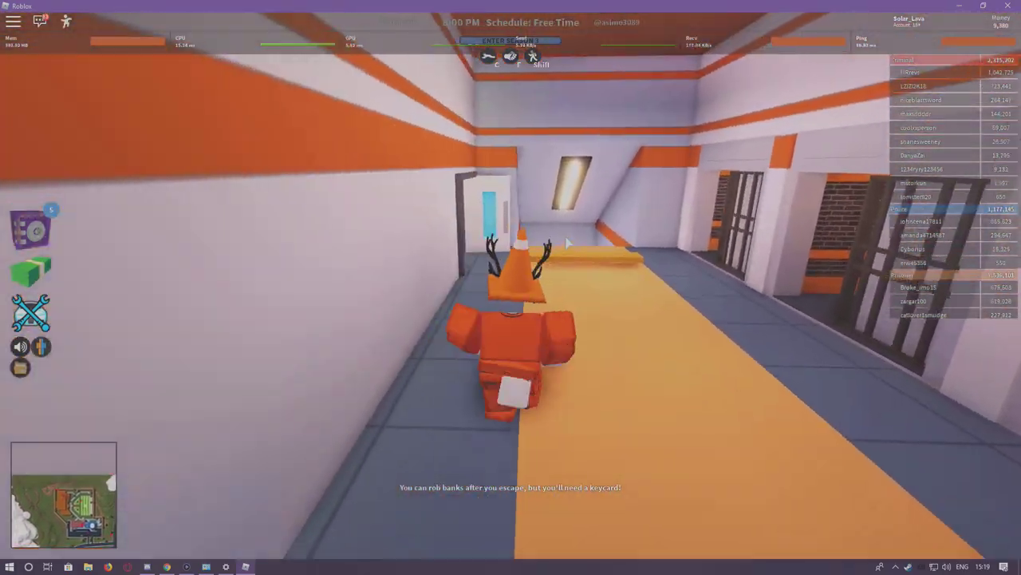
key(s)
key(space)
key(w)
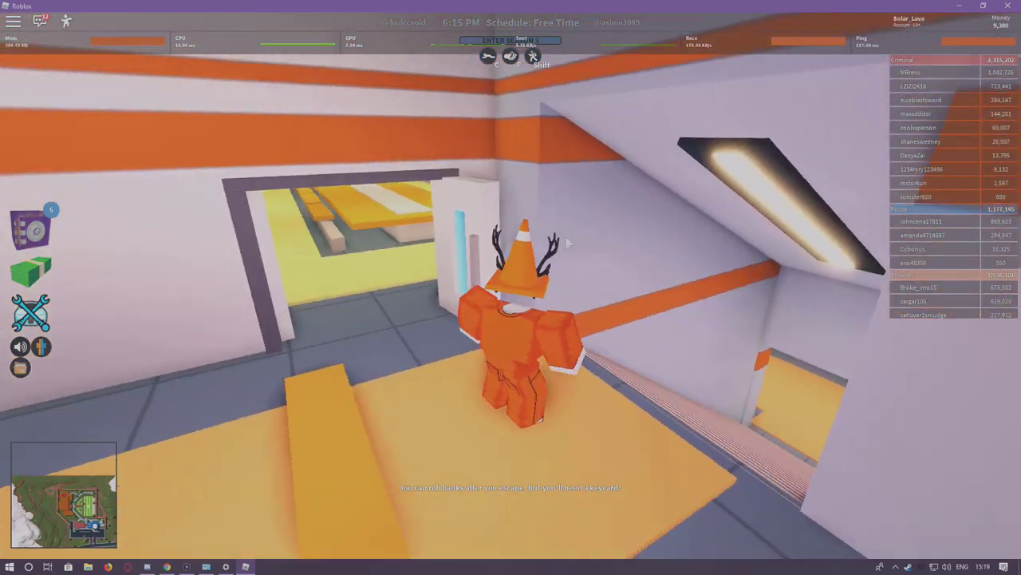
key(a)
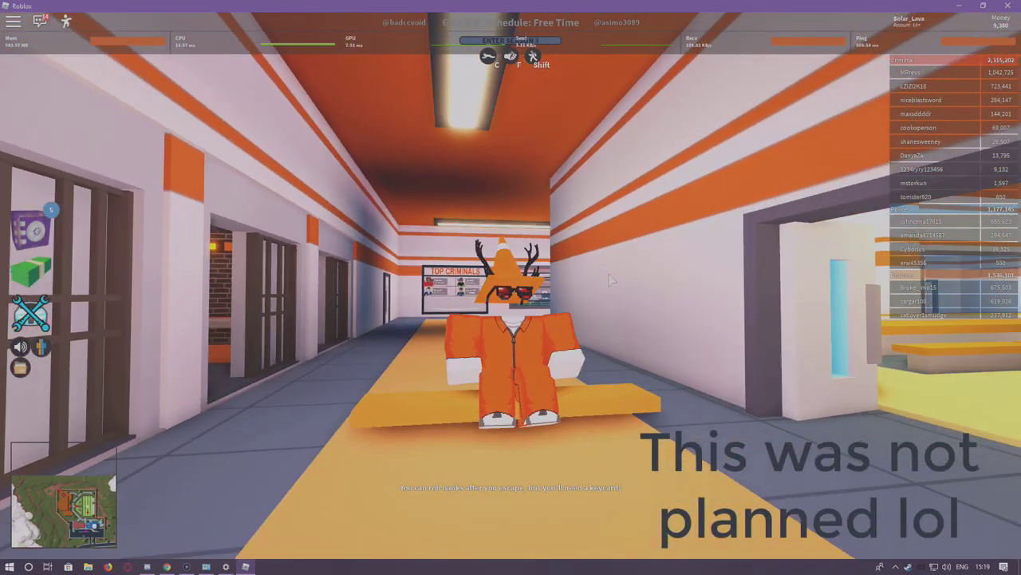
right_click(609, 273)
right_click(608, 280)
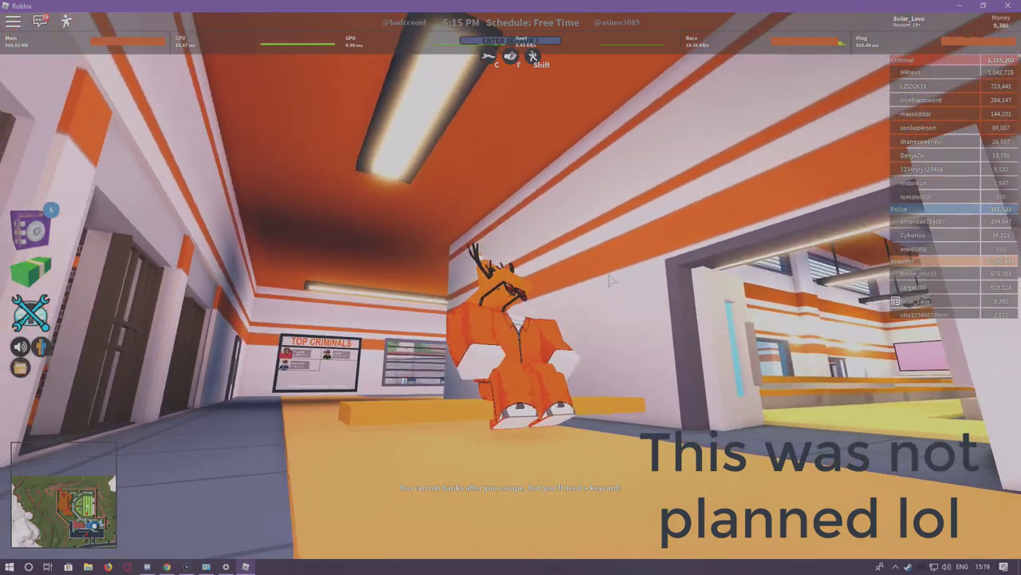
right_click(609, 275)
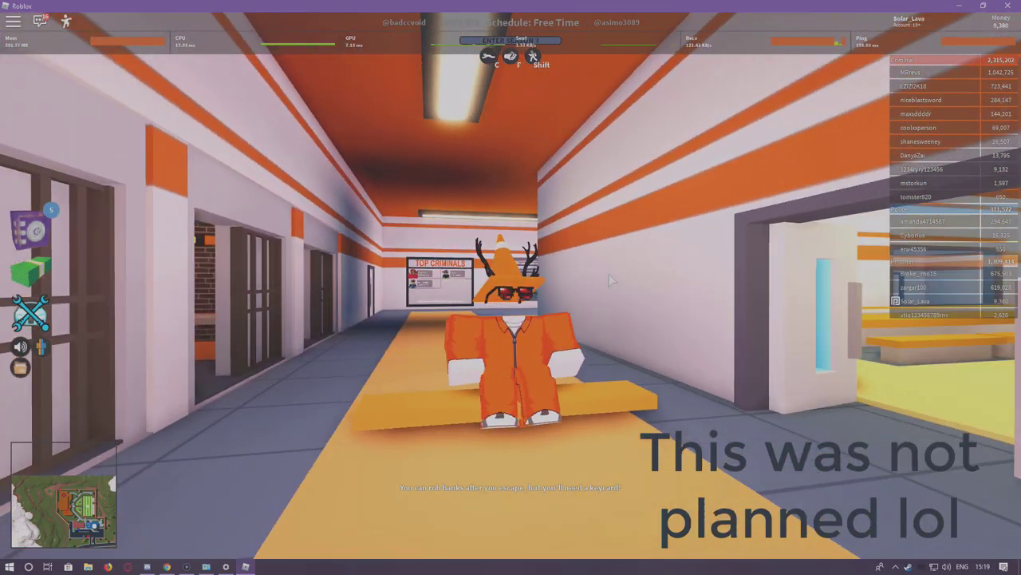
right_click(610, 276)
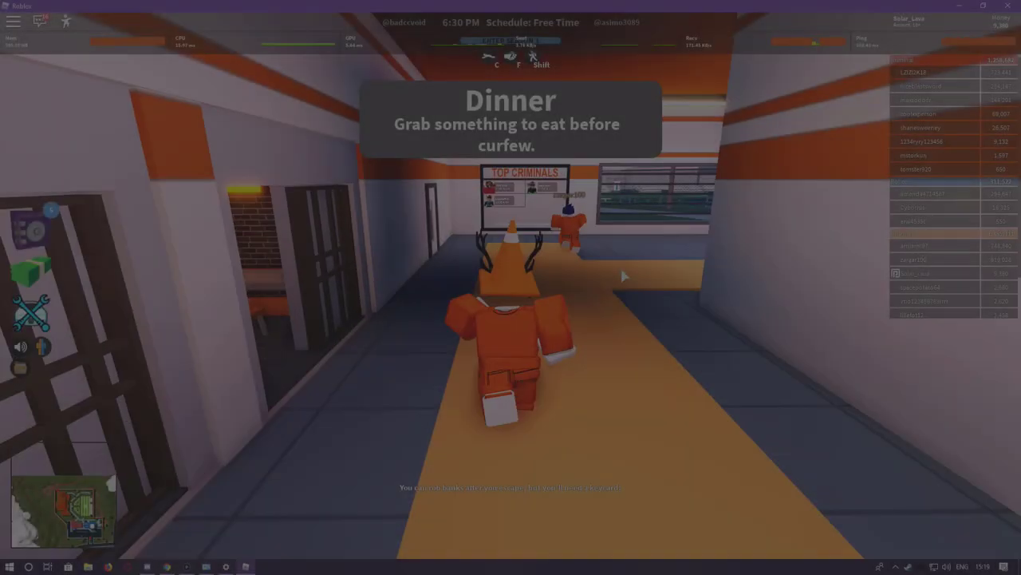
- Run the character past the Top Criminals board and along the windowed prison corridor, turning and jumping on the way
key(w)
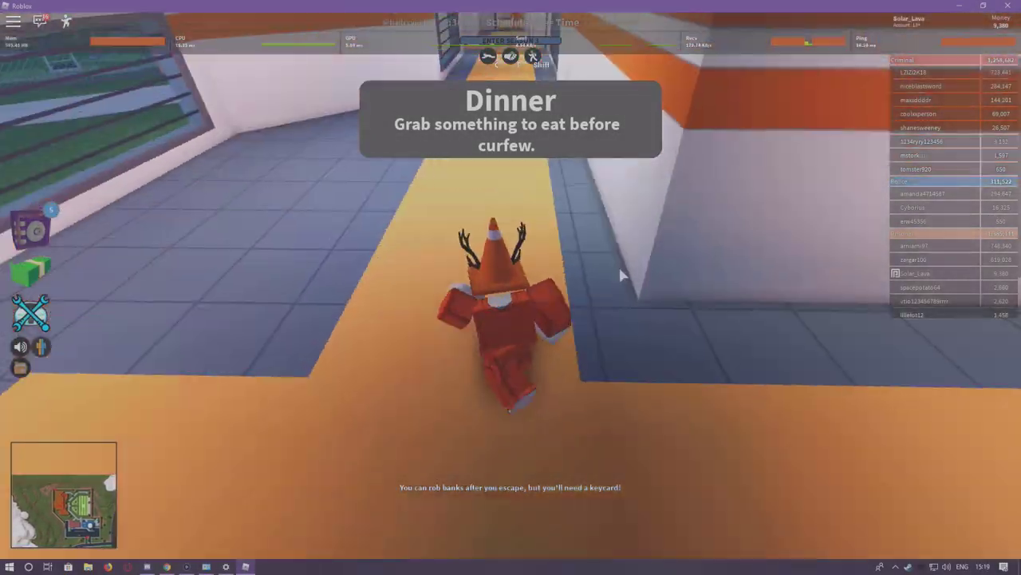
key(w)
key(w)
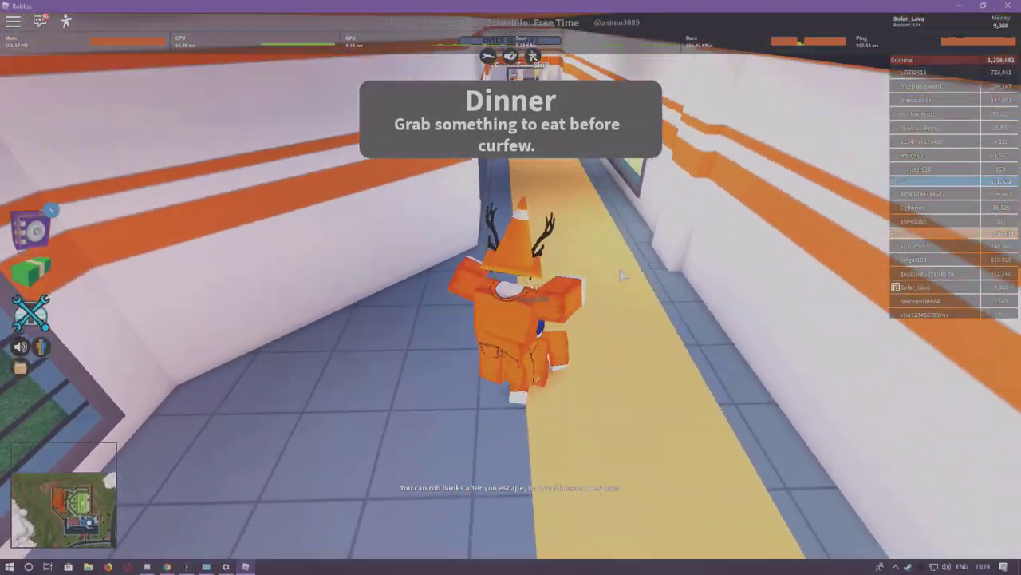
key(w)
key(d)
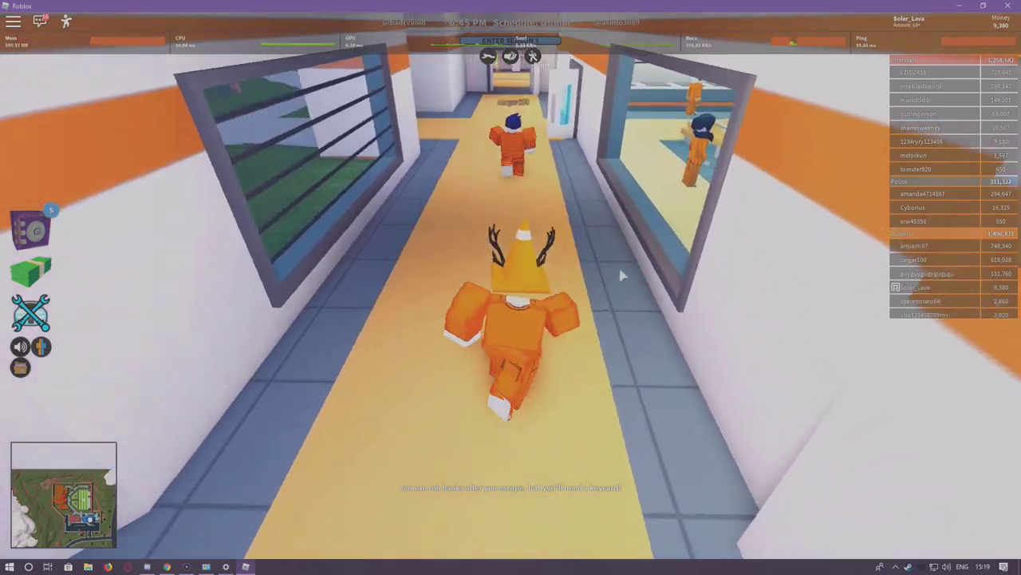
key(s)
key(a)
key(w)
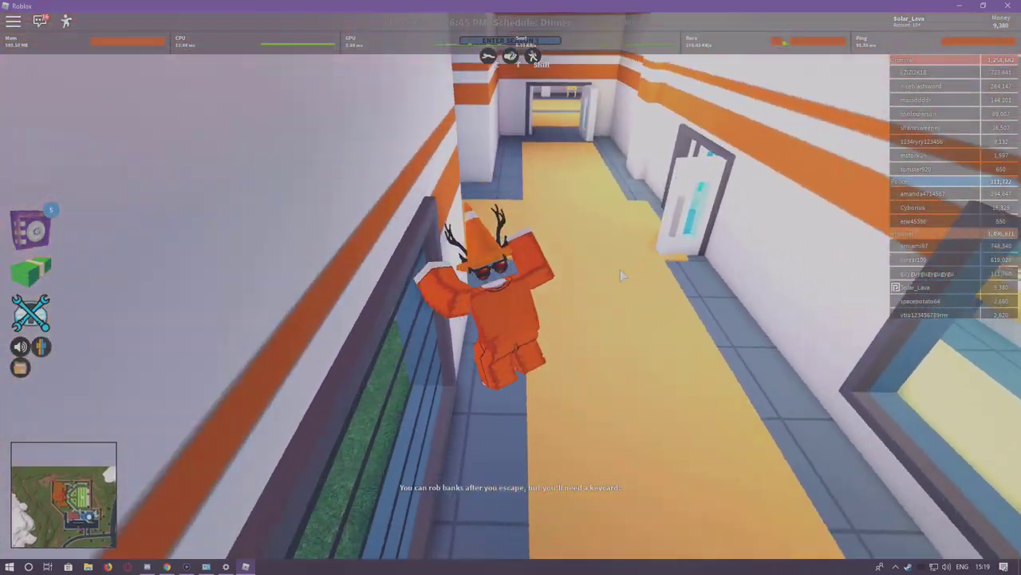
- Run the character out of the corridor door and through the fence gate into the exercise yard
key(w)
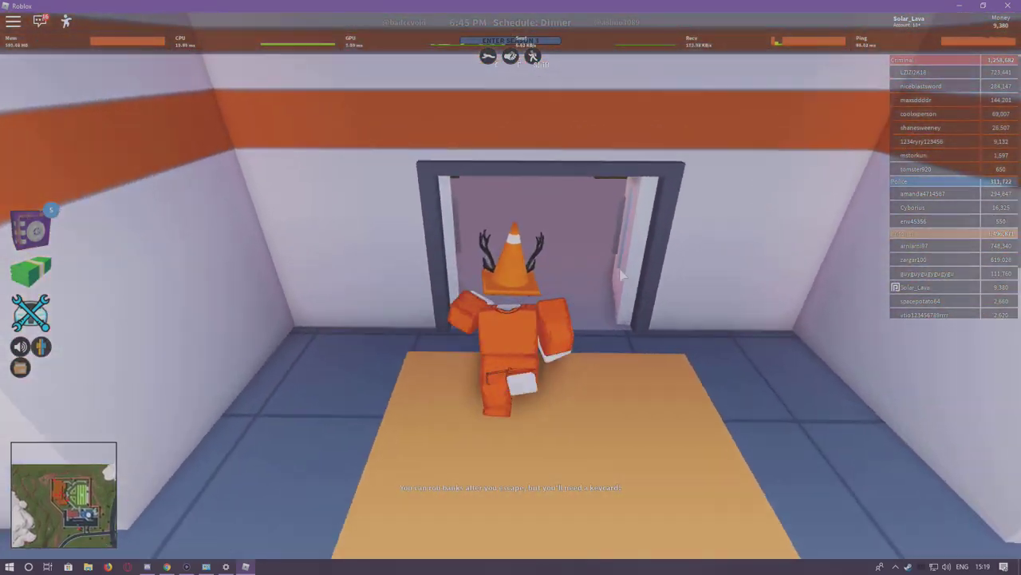
key(w)
key(d)
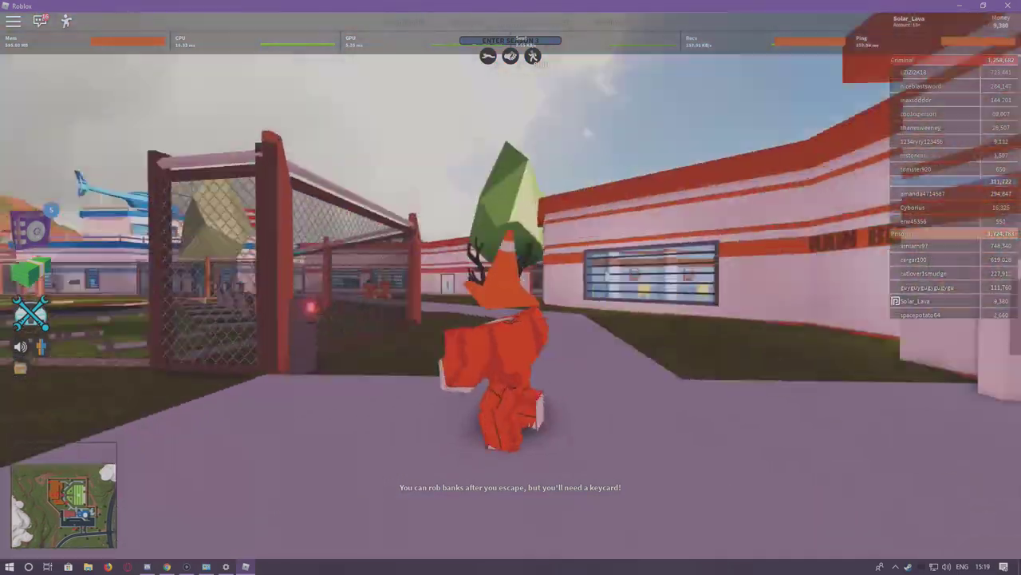
key(s)
key(s)
scroll(606, 275, down, 5)
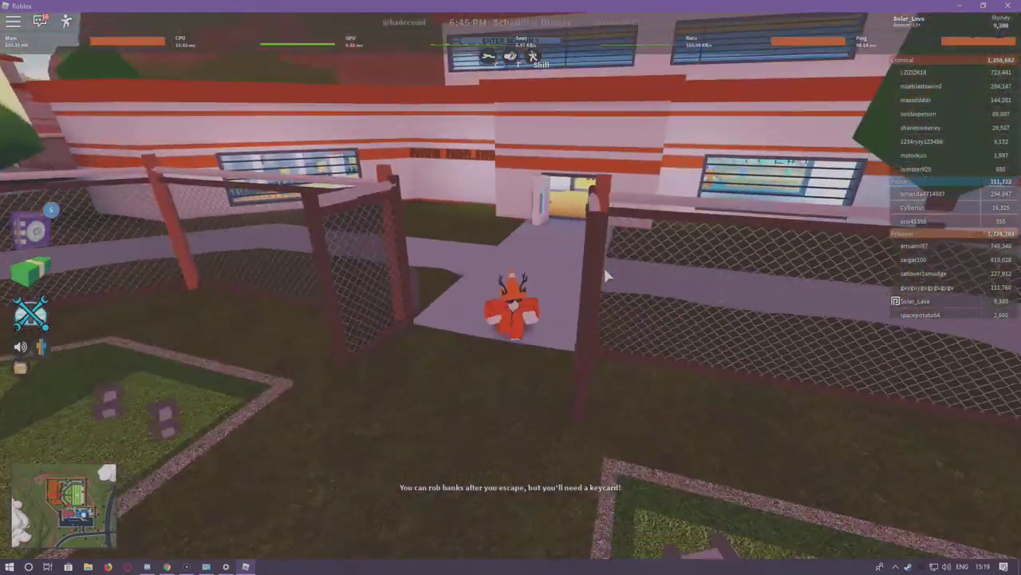
key(s)
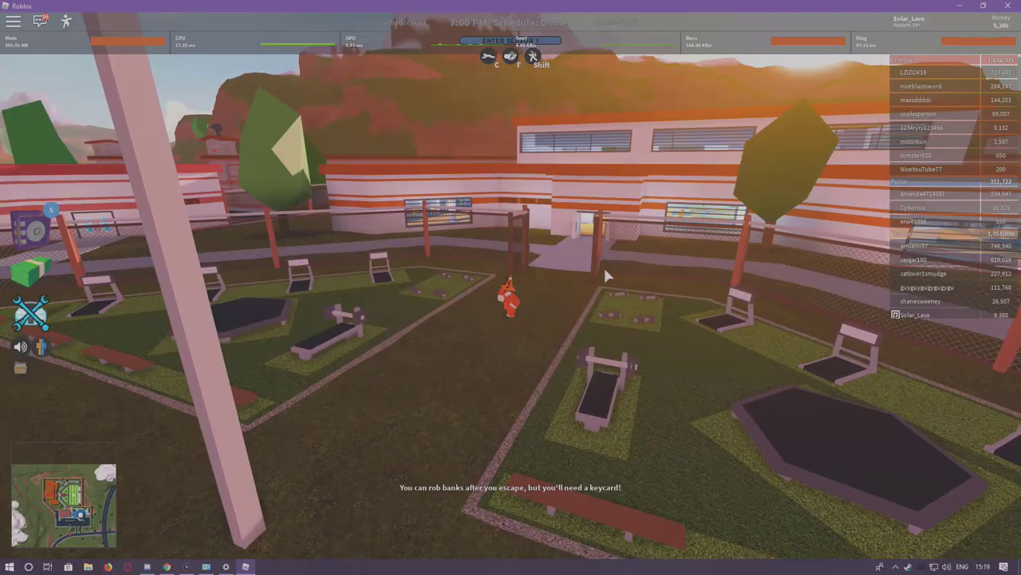
scroll(607, 276, up, 4)
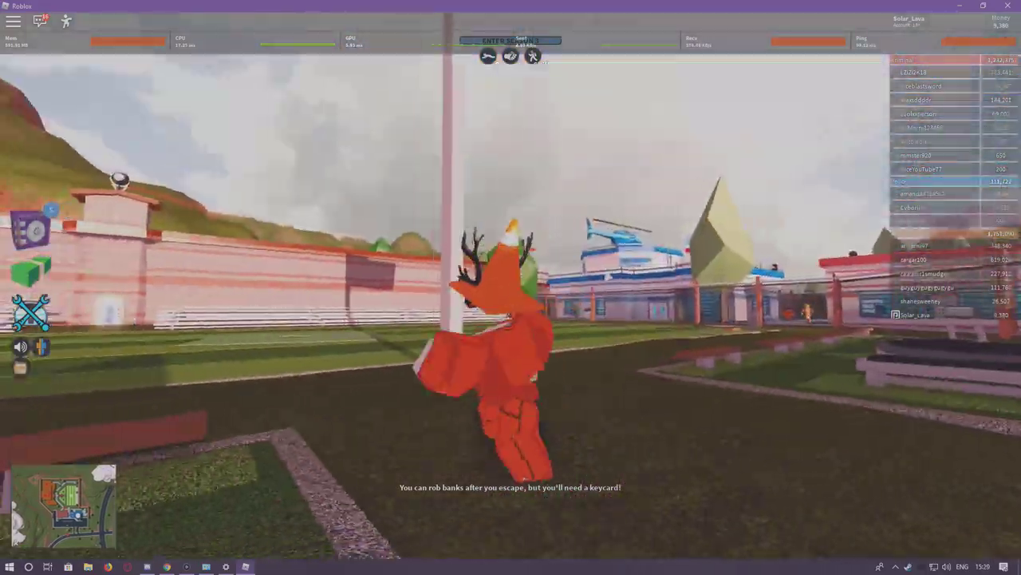
- Run the character over the edge of the sports field and back between the exercise areas, stopping before the fence gate
key(w)
key(w)
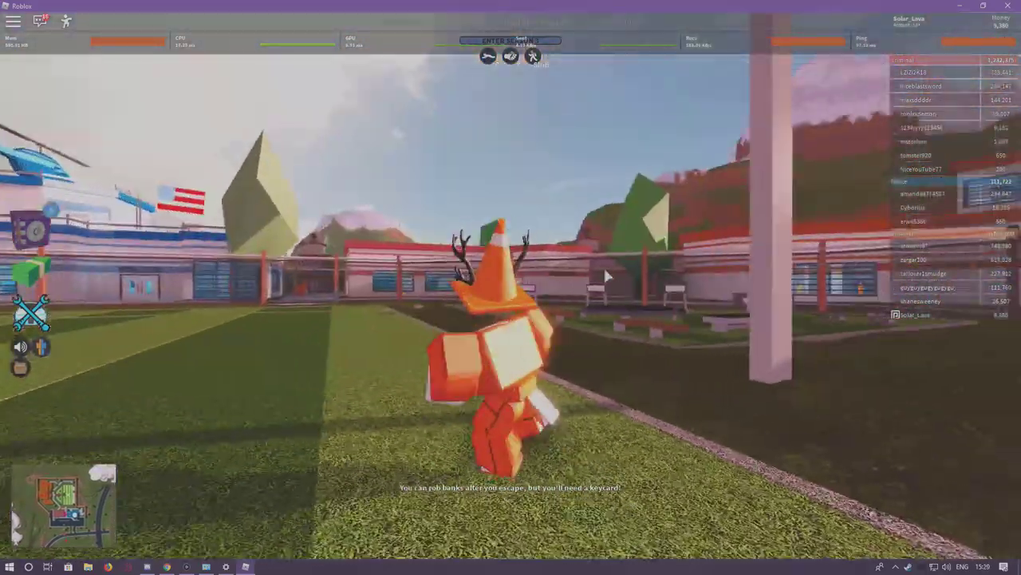
key(w)
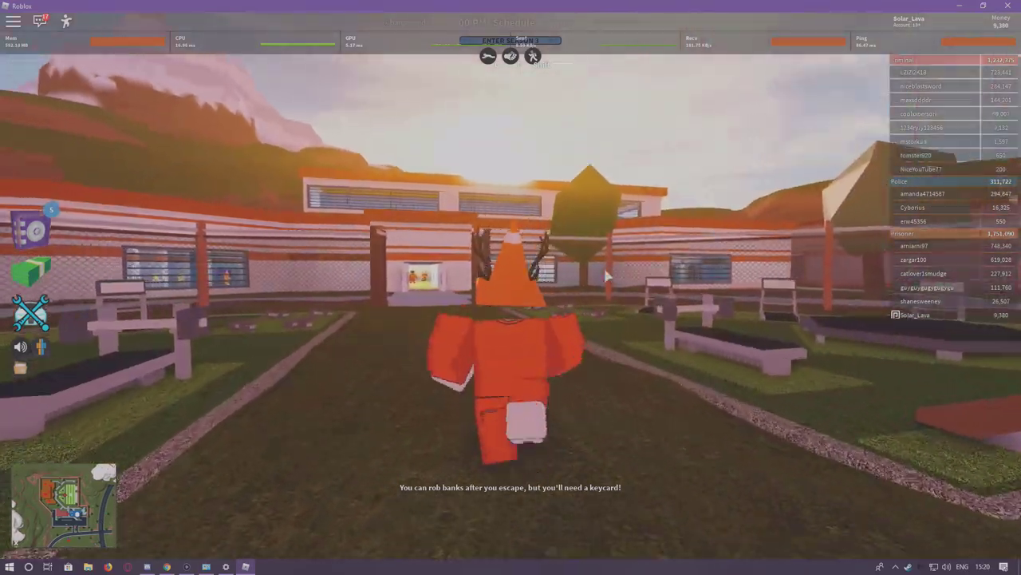
key(w)
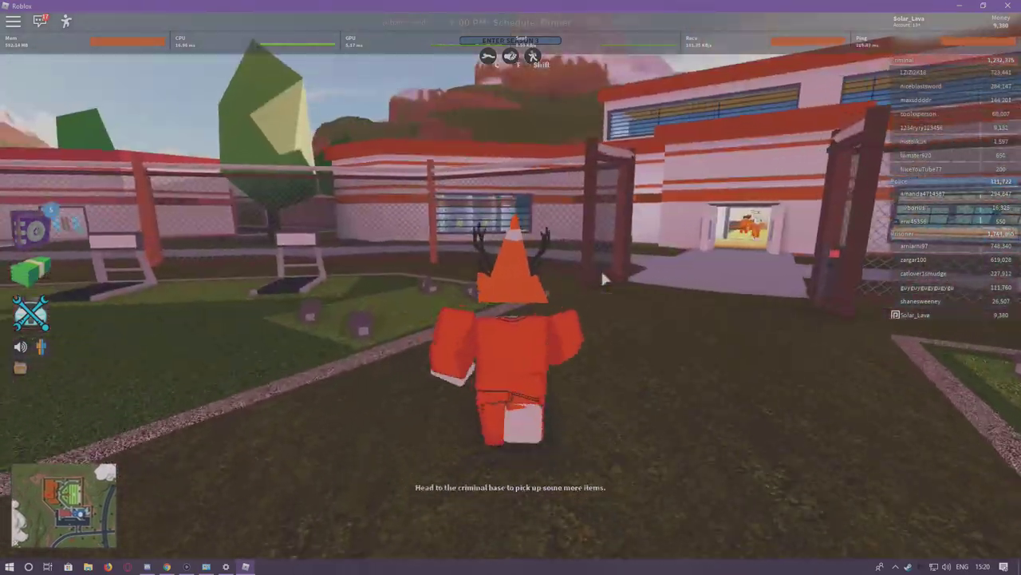
key(s)
key(s)
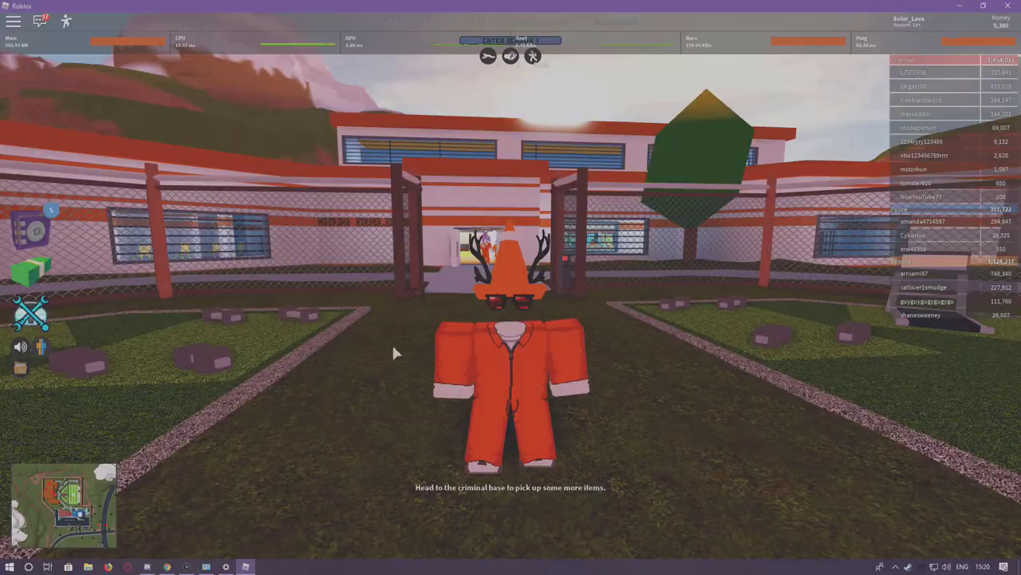
- Run the character through the exercise area past the treadmills and jump to the red benches beside the sports field
key(w)
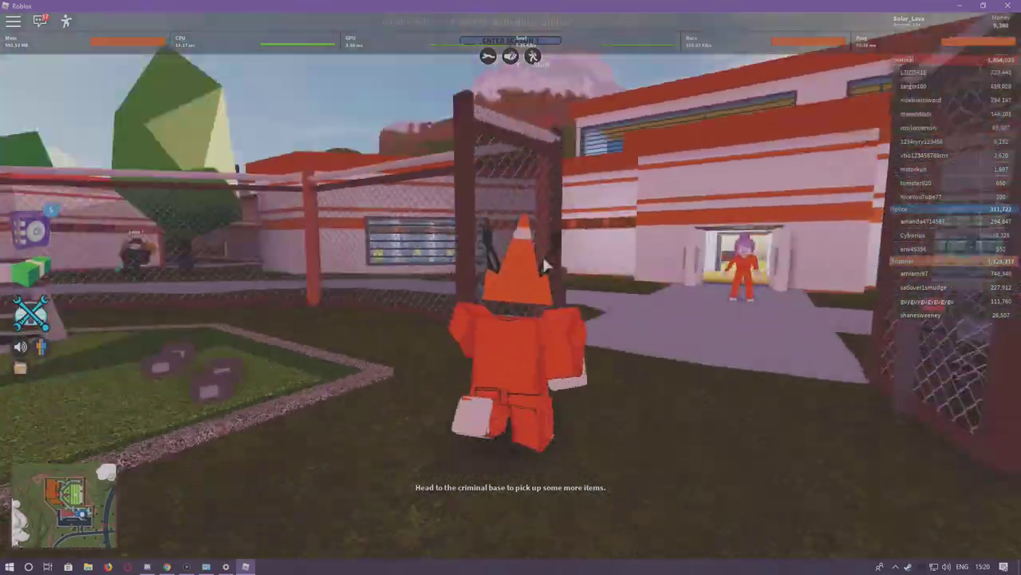
key(space)
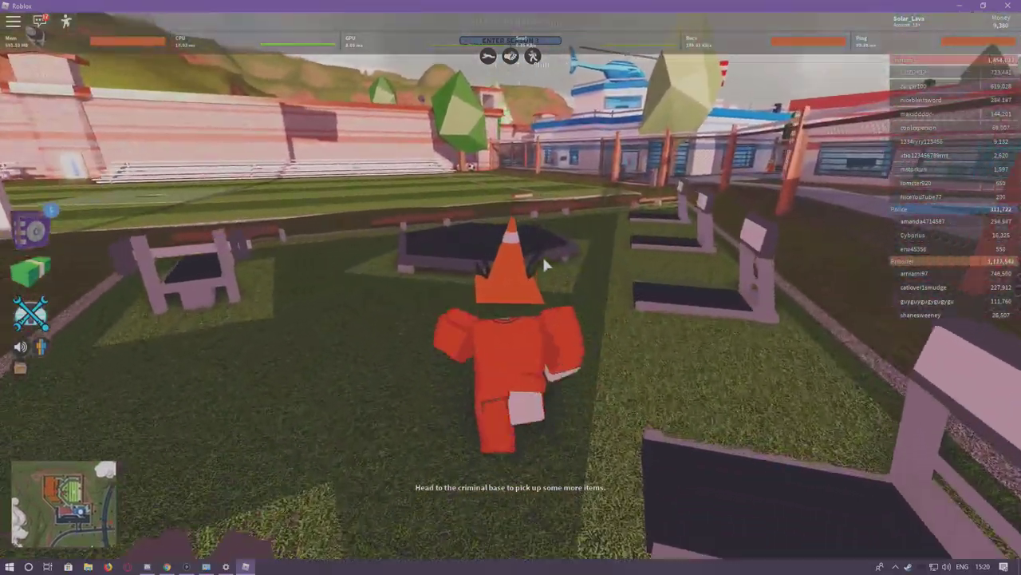
key(space)
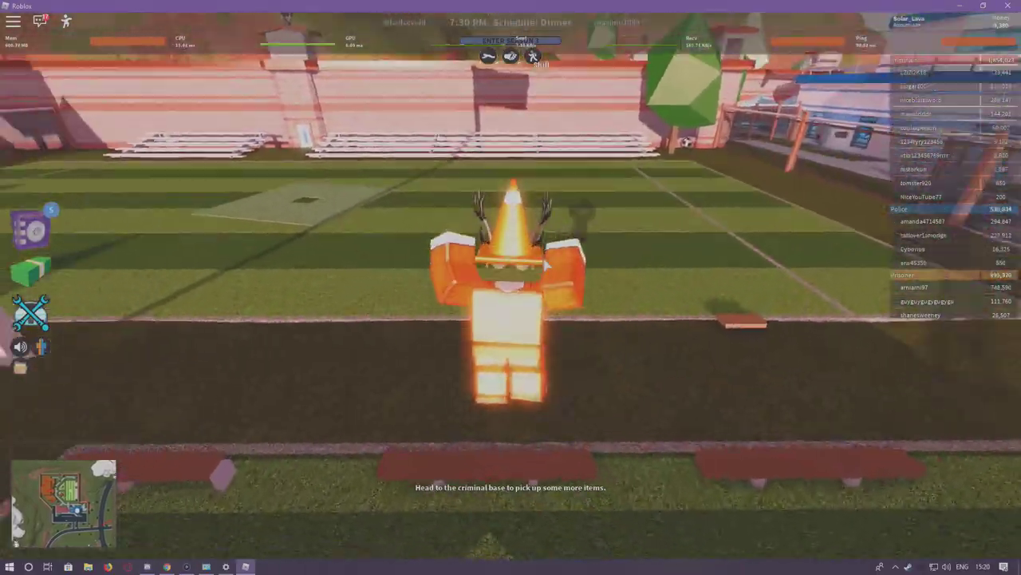
key(w)
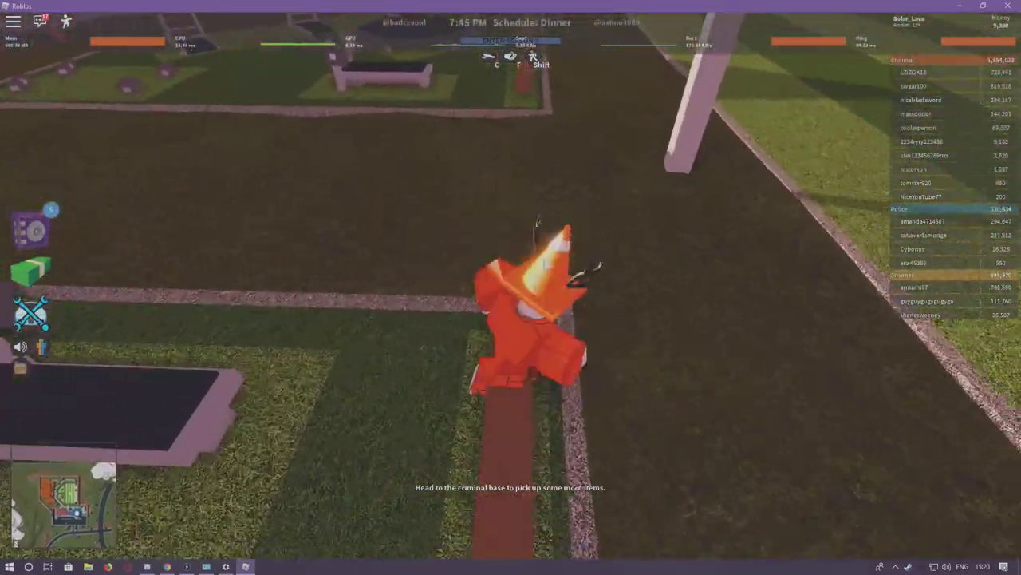
- Jump the character from bench to bench along the edge of the exercise area to test the movement response
key(space)
key(w)
key(space)
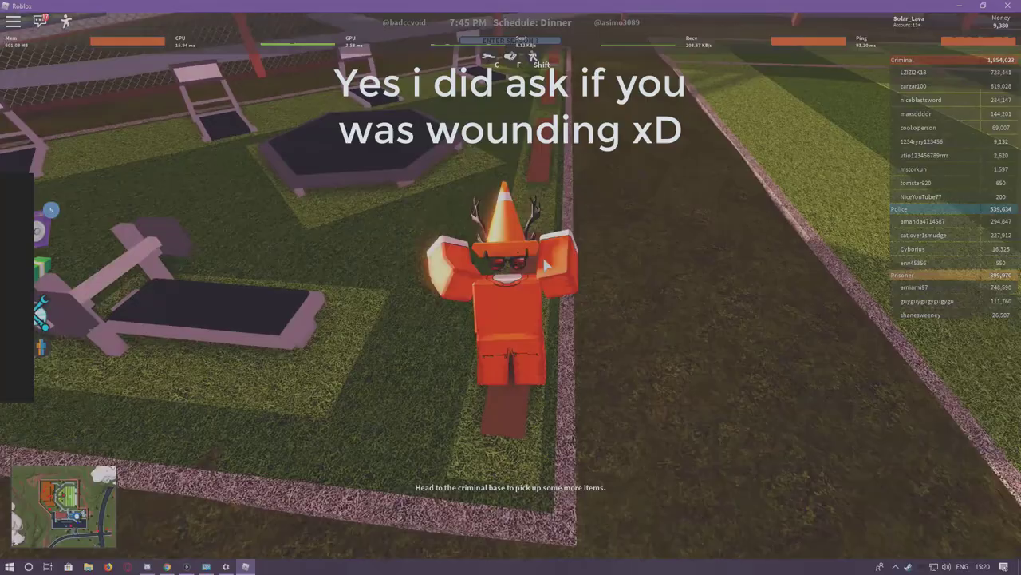
key(s)
key(s)
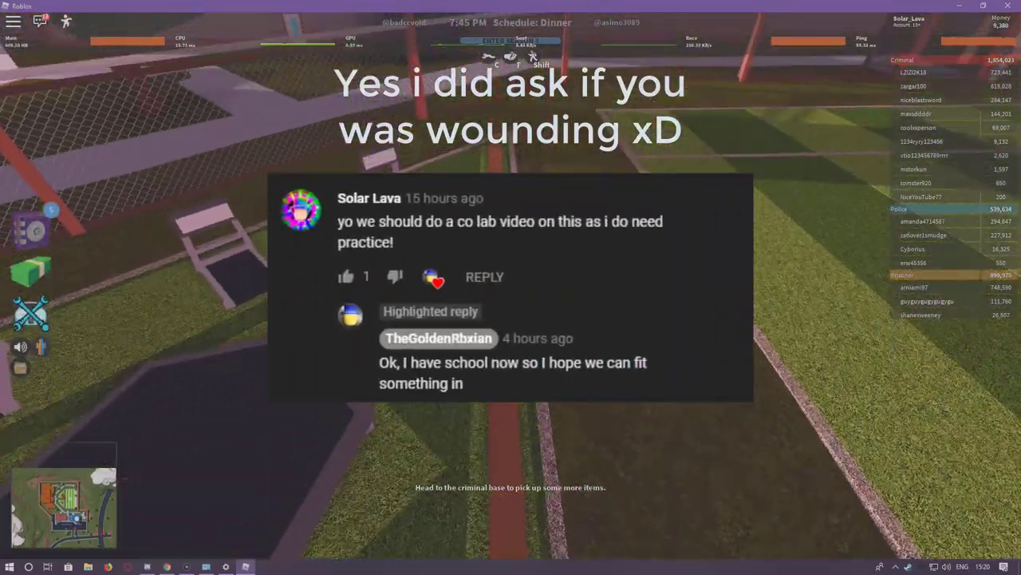
key(w)
key(space)
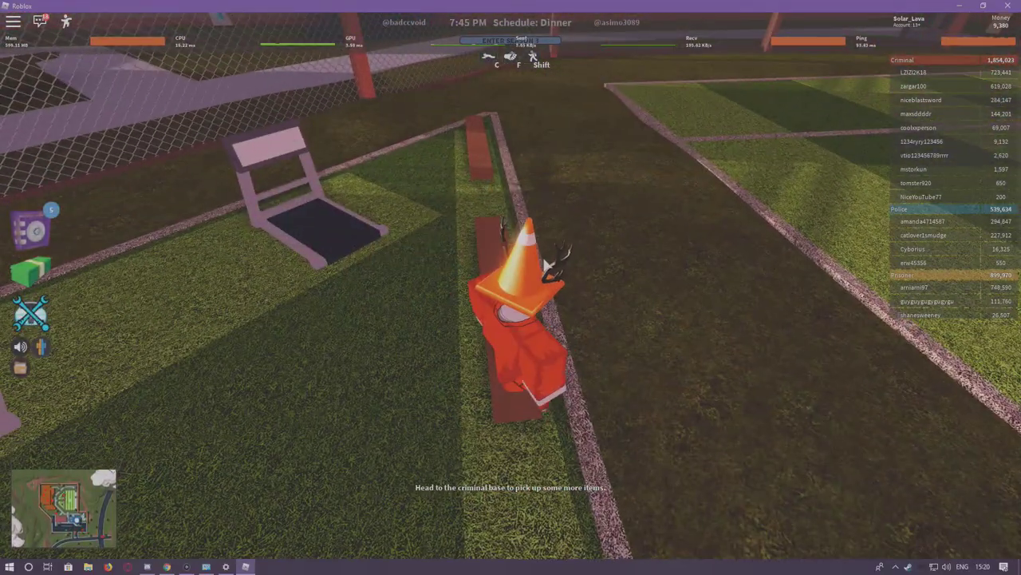
key(space)
key(a)
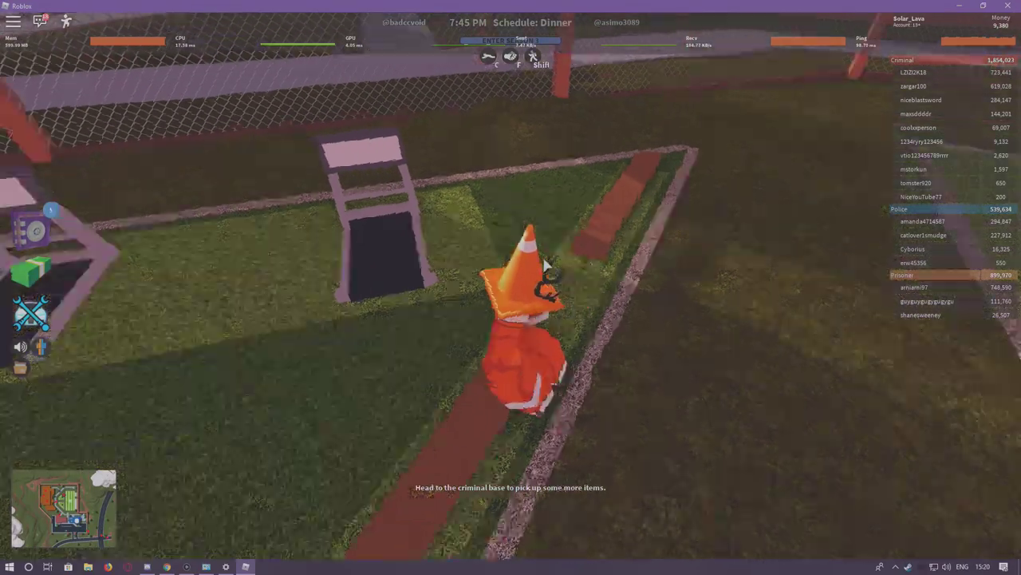